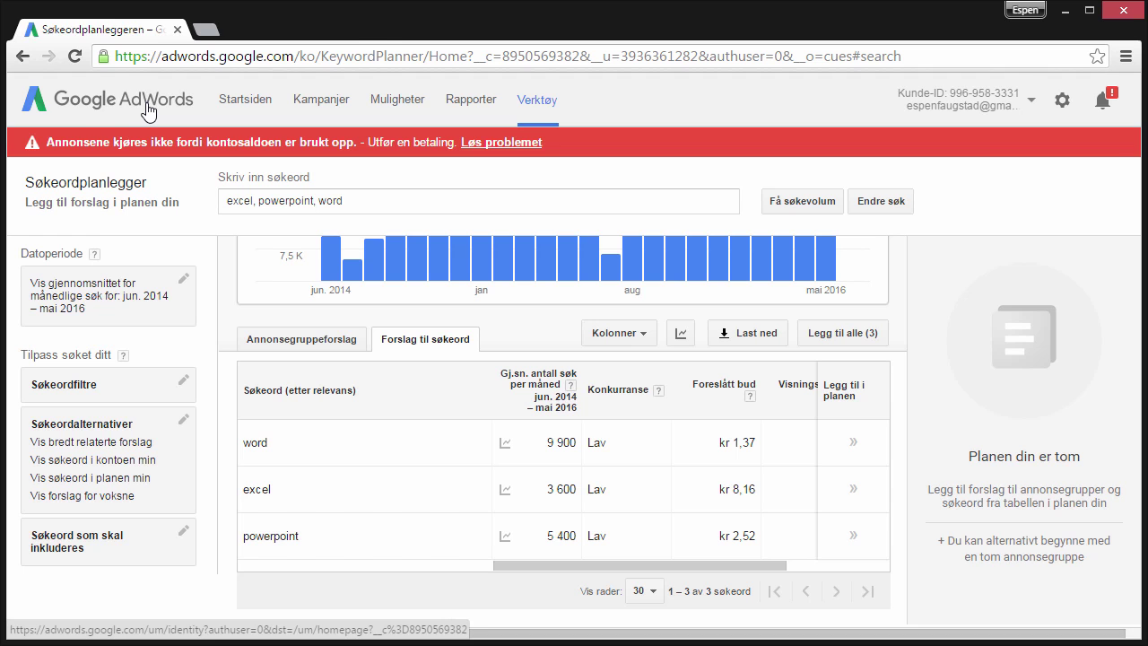
# Search Google for "excel" in a new browser tab
pyautogui.hotkey('ctrl', 't')
pyautogui.write('ex')
pyautogui.press('Return')
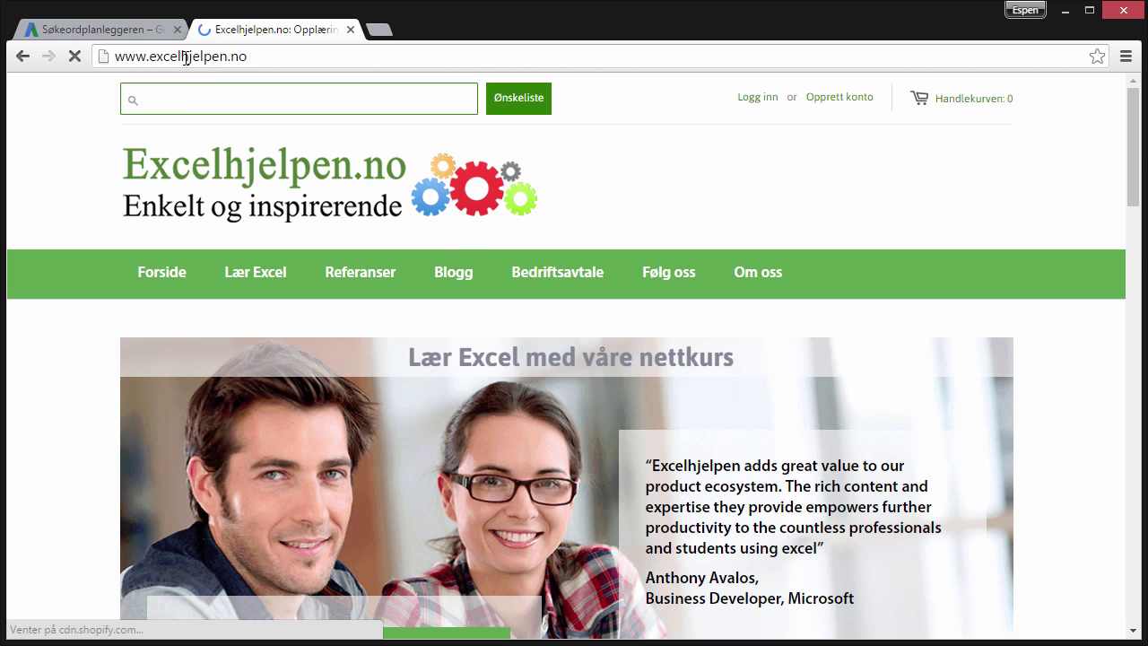
pyautogui.click(202, 54)
pyautogui.write('excel')
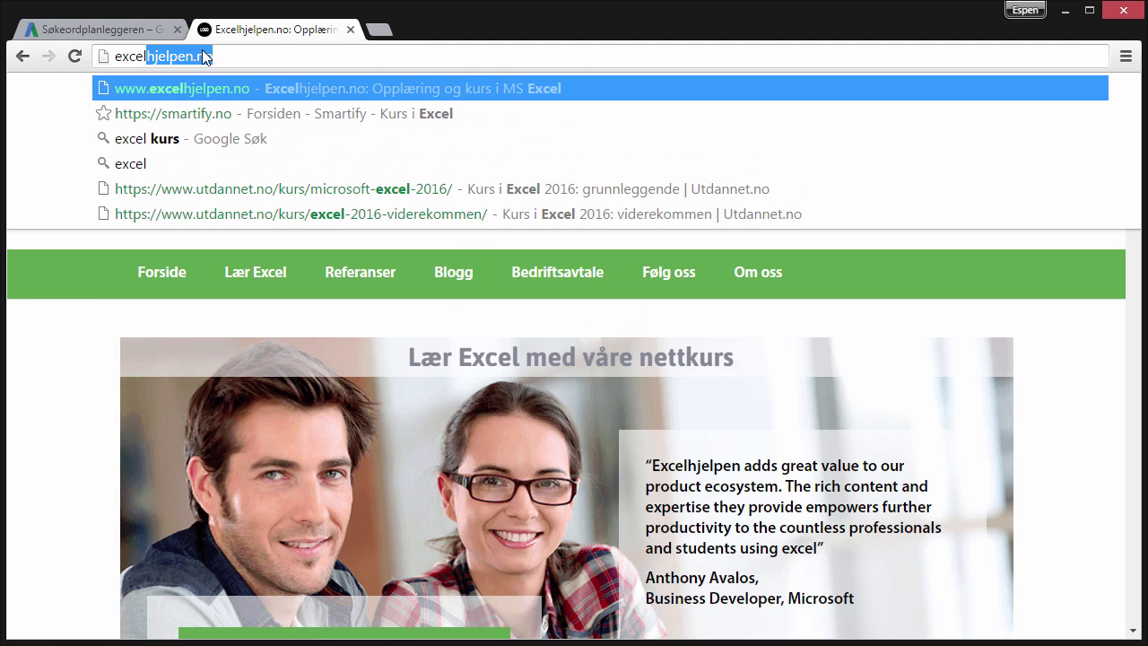
pyautogui.press('Delete')
pyautogui.press('Return')
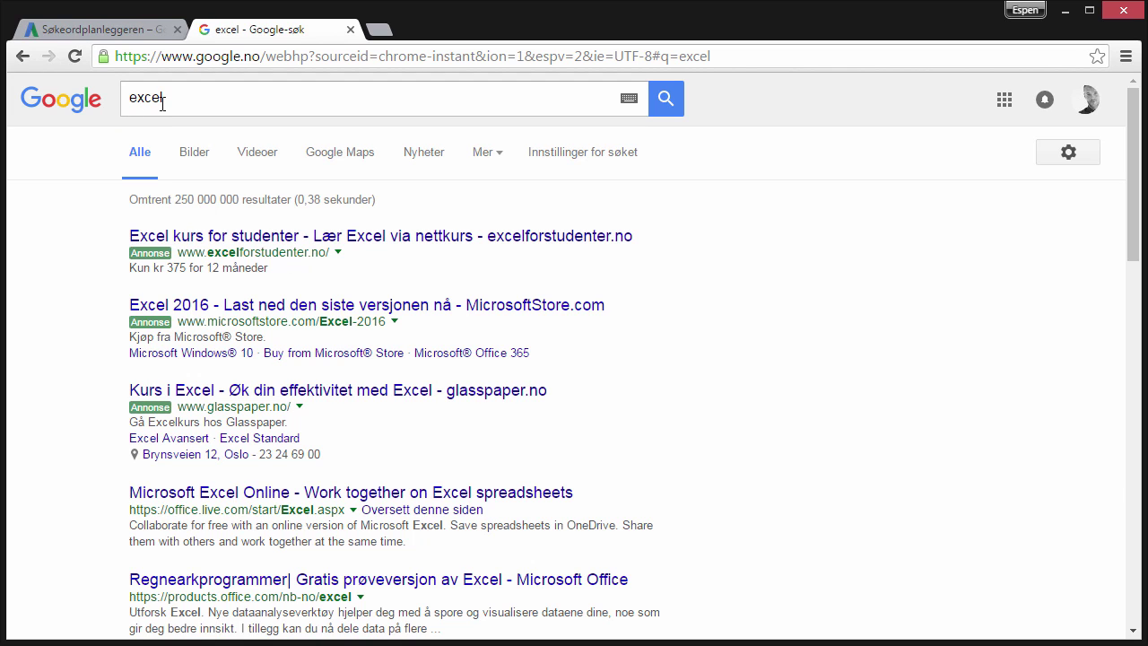
# Return to the keyword planner and check the Konkurranse level for excel, word and powerpoint
pyautogui.hotkey('ctrl', 'Tab')
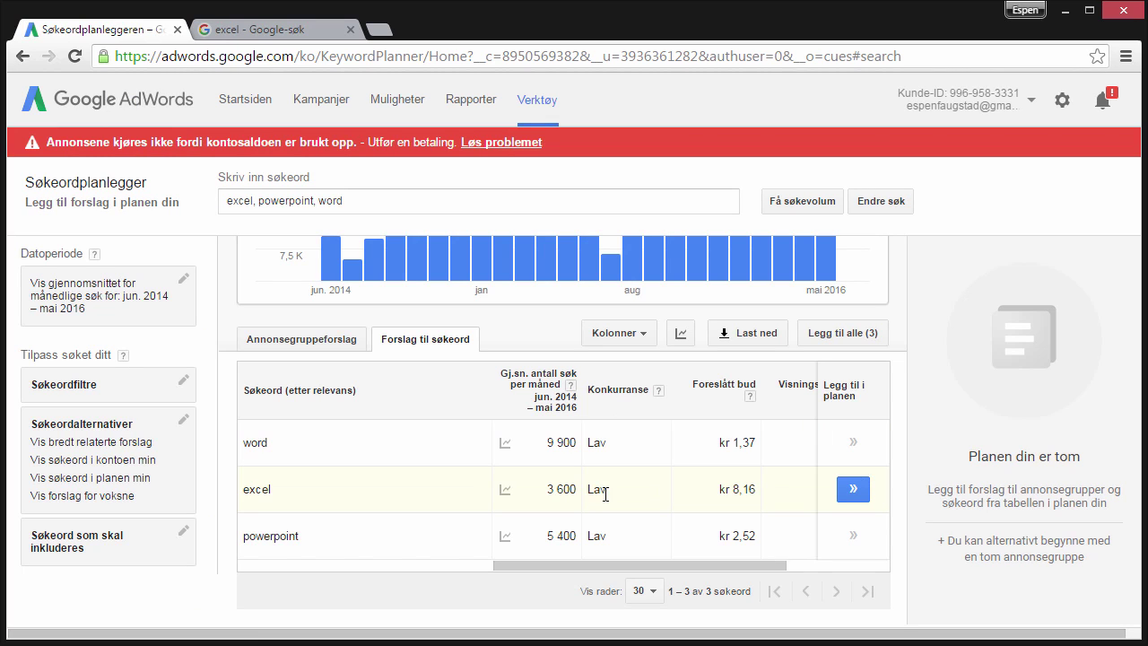
pyautogui.moveTo(607, 495); pyautogui.dragTo(588, 492)
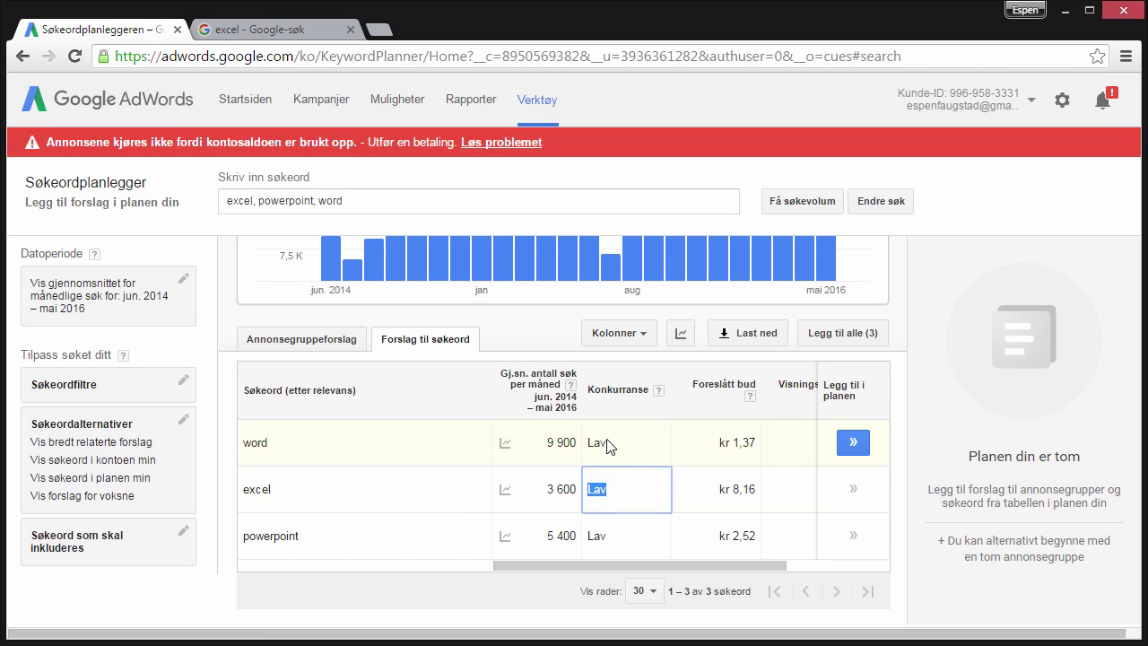
pyautogui.moveTo(613, 445); pyautogui.dragTo(587, 442)
pyautogui.moveTo(614, 536); pyautogui.dragTo(588, 536)
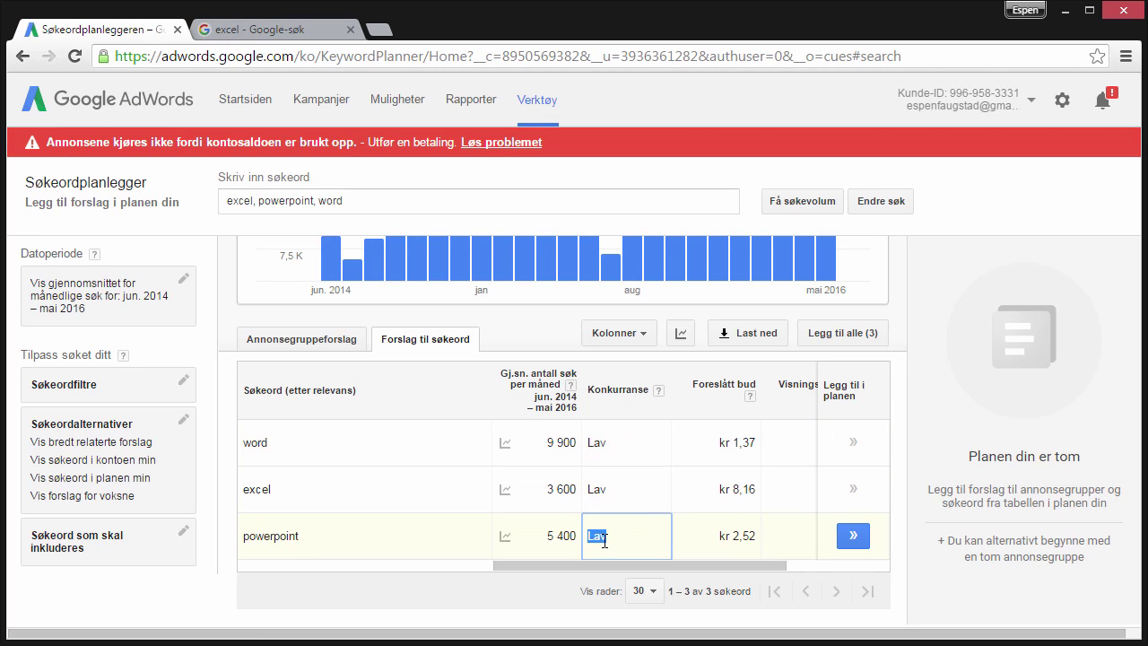
pyautogui.moveTo(659, 394)
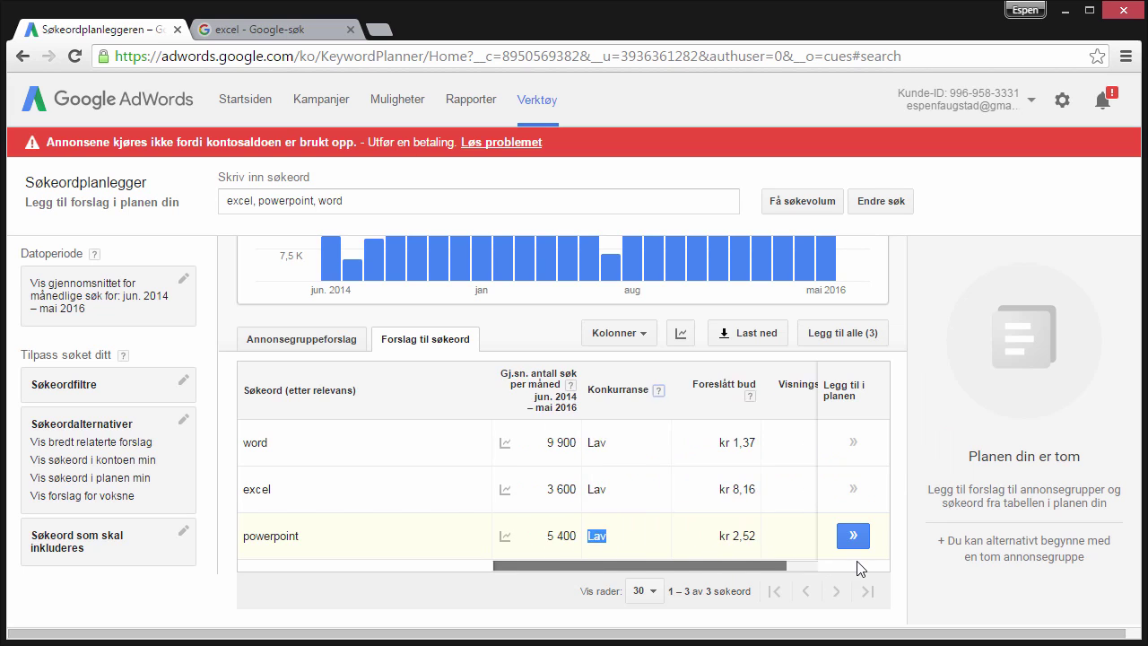
# View the ad group suggestions, look inside the group "Søkeord som: Powerpoint", and return to the overview
pyautogui.scroll(1, 357, 479)
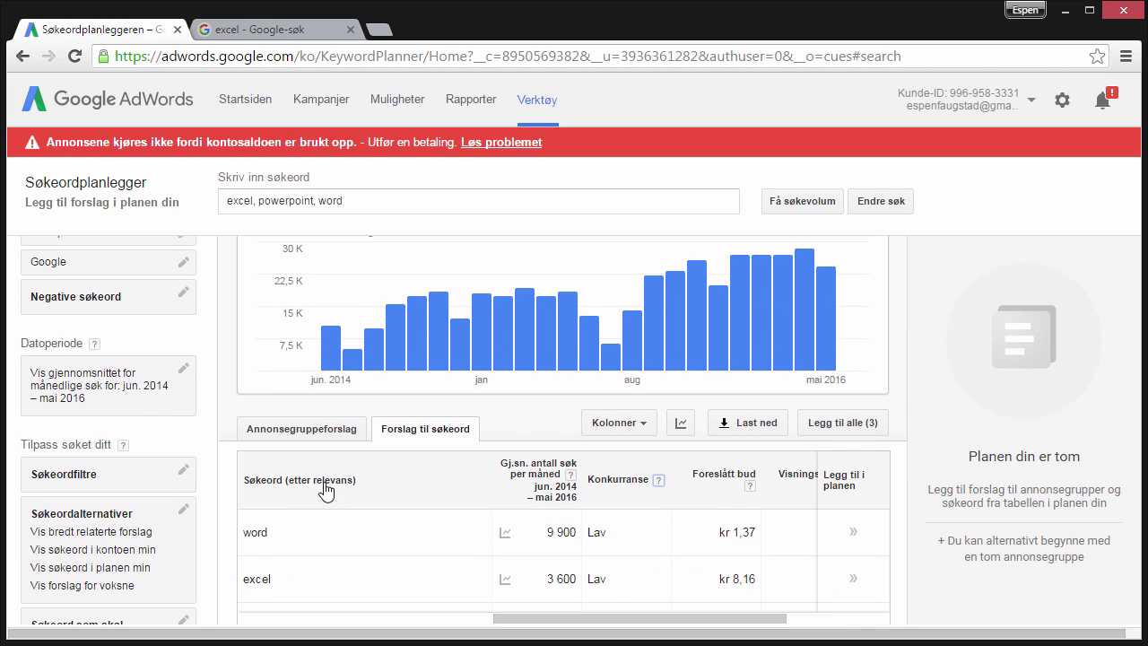
pyautogui.click(288, 435)
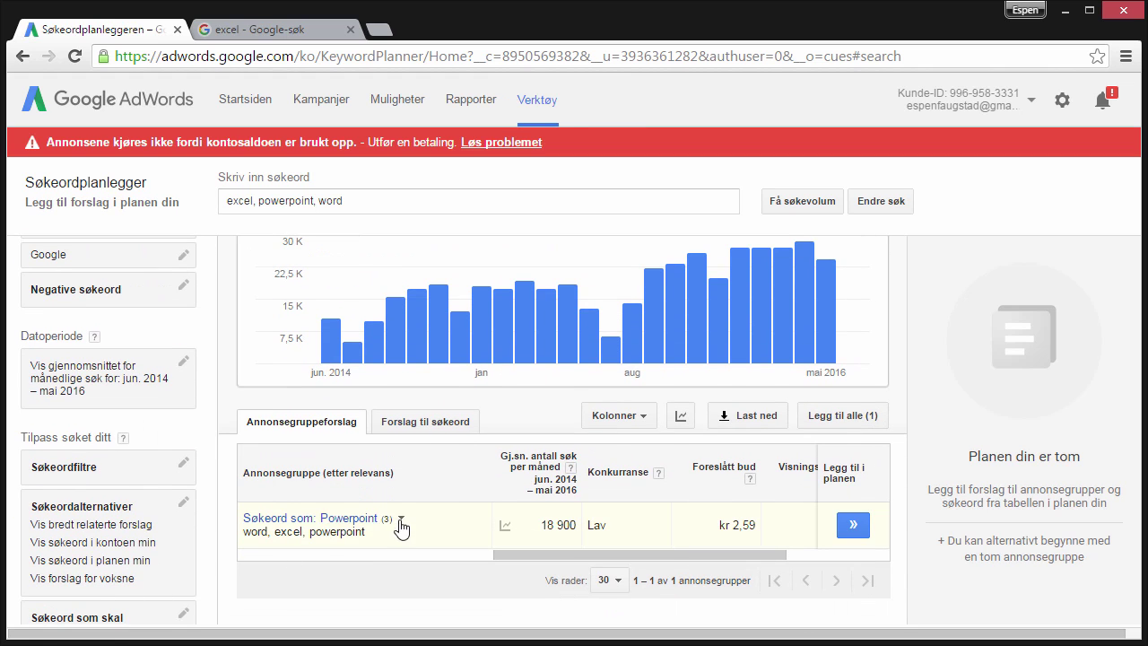
pyautogui.click(364, 522)
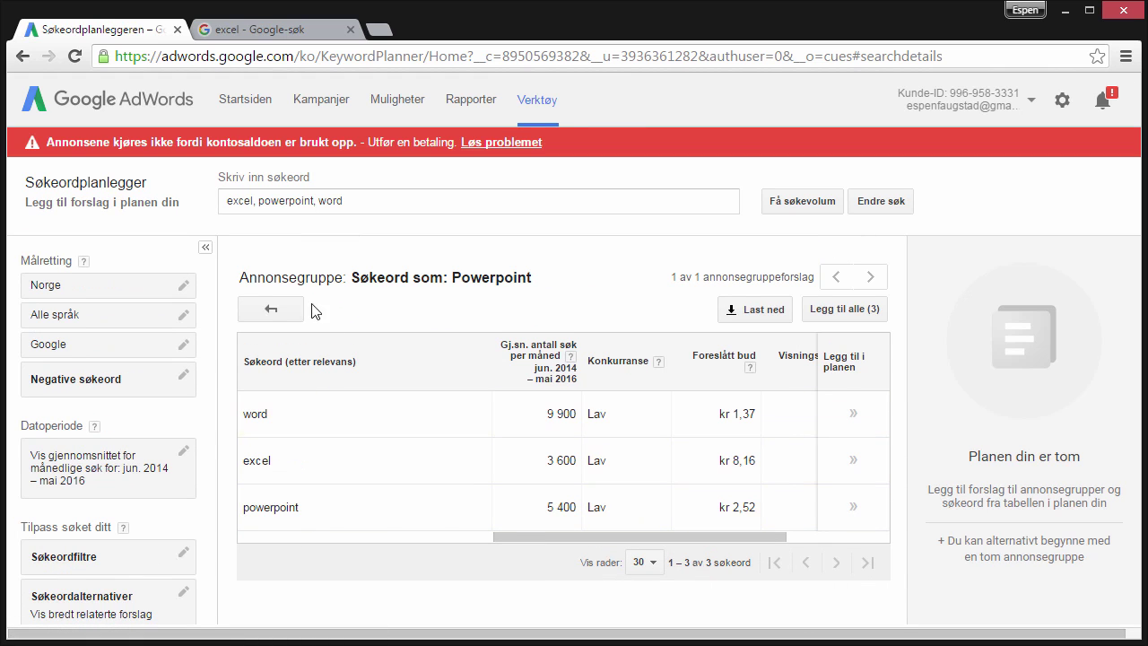
pyautogui.click(270, 309)
pyautogui.scroll(1, 365, 401)
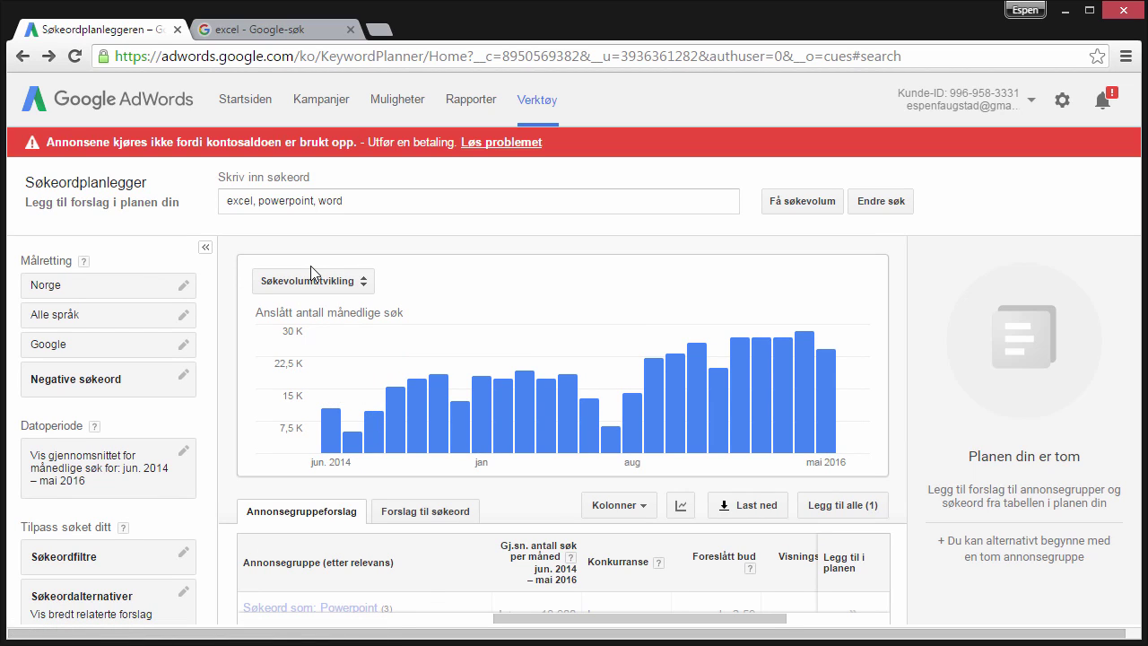
# Restart Søkeordplanlegger with a new search by phrase, website or category, entering "excel" as the product or service
pyautogui.click(544, 102)
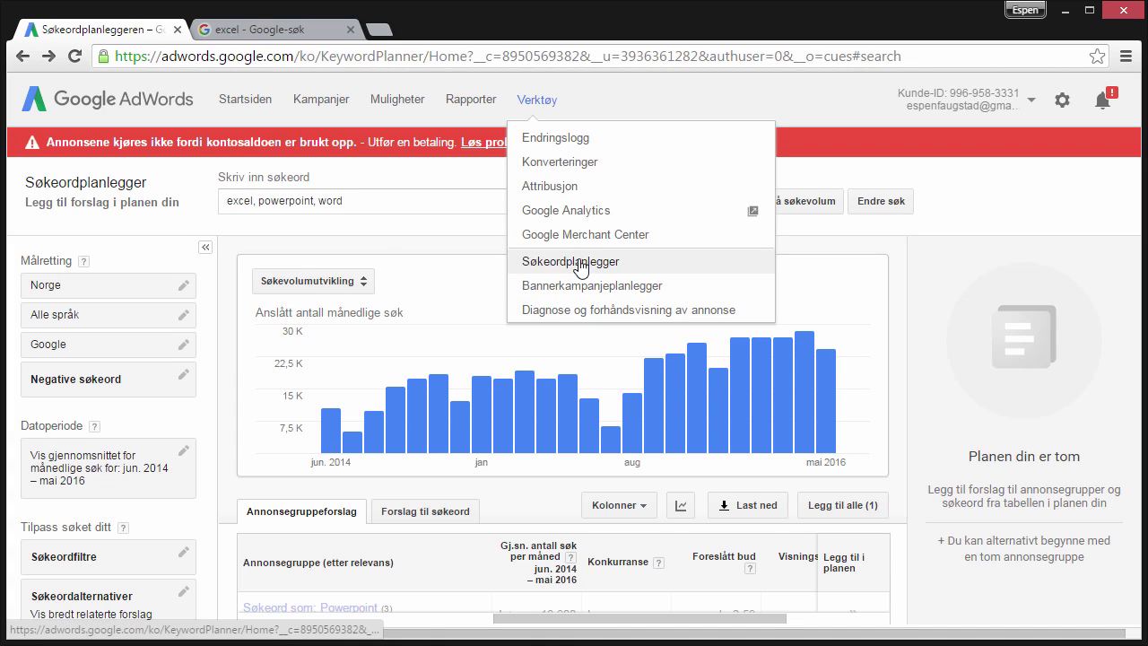
pyautogui.click(581, 264)
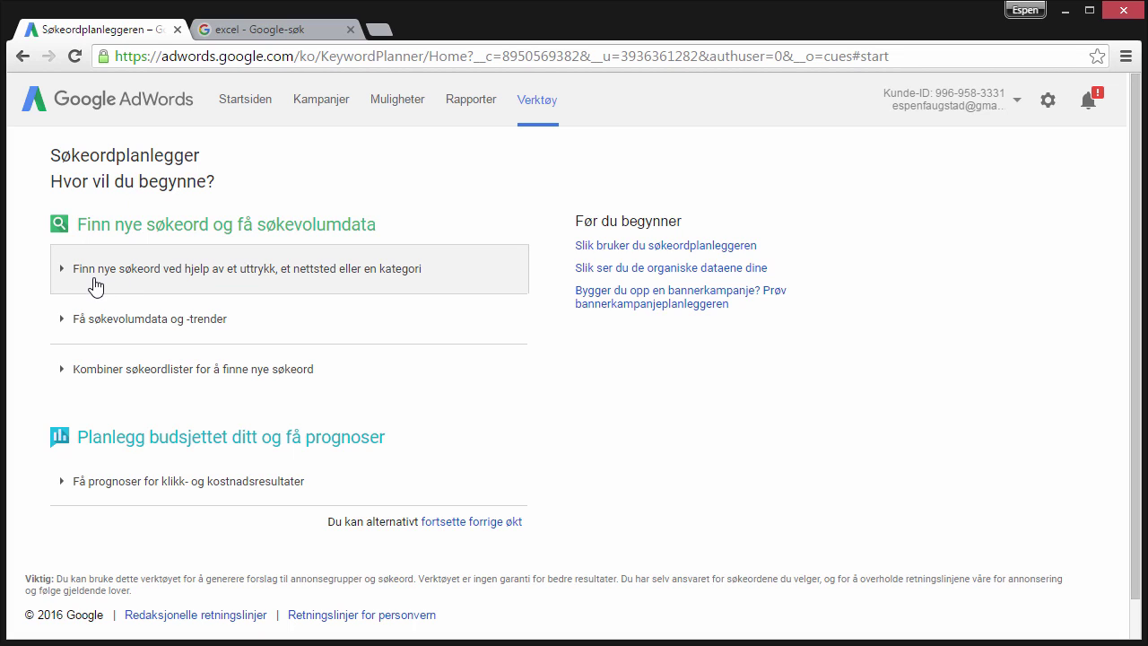
pyautogui.click(169, 283)
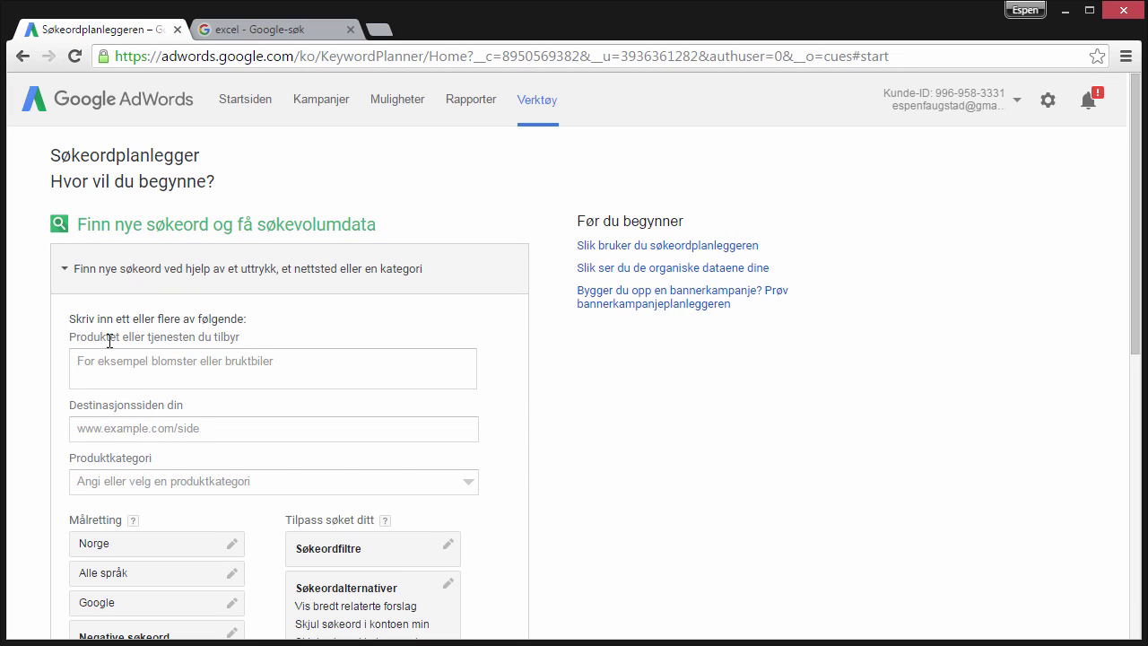
pyautogui.click(94, 370)
pyautogui.write('ex')
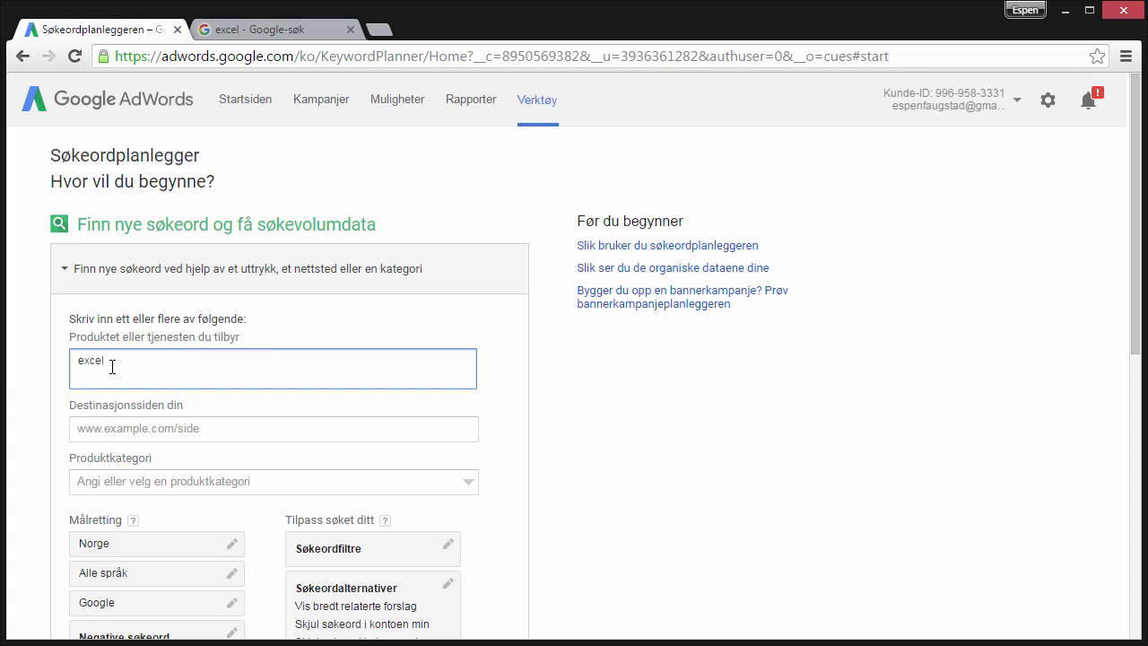
pyautogui.write('cel')
pyautogui.scroll(-3, 102, 366)
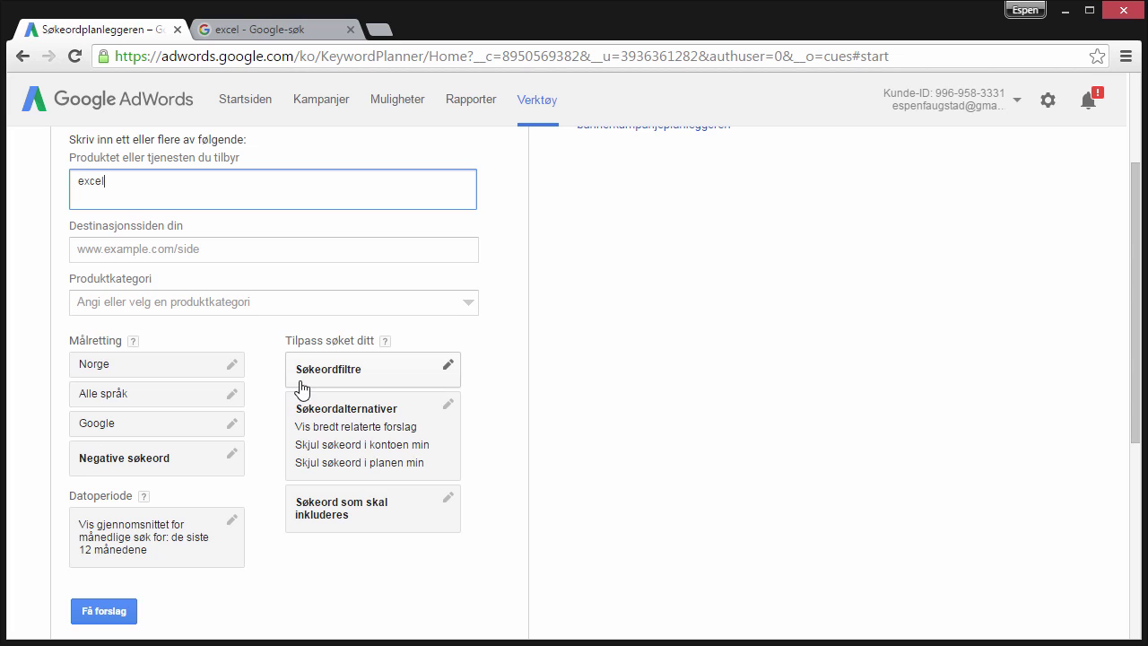
pyautogui.click(122, 543)
pyautogui.click(135, 404)
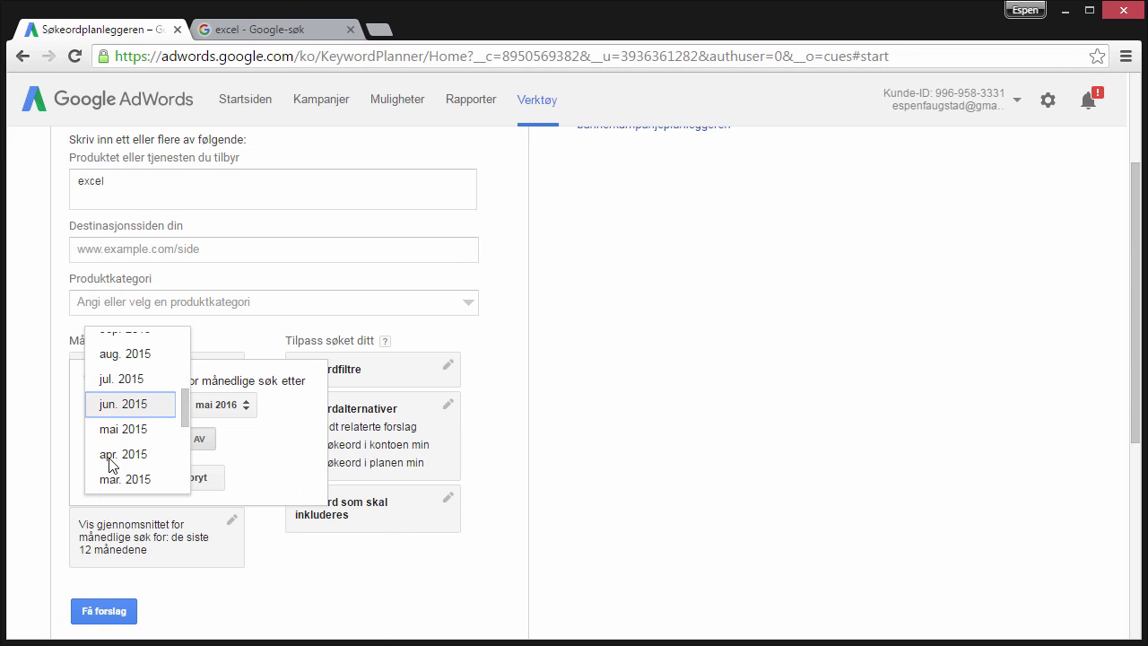
pyautogui.scroll(-6, 135, 462)
pyautogui.click(123, 116)
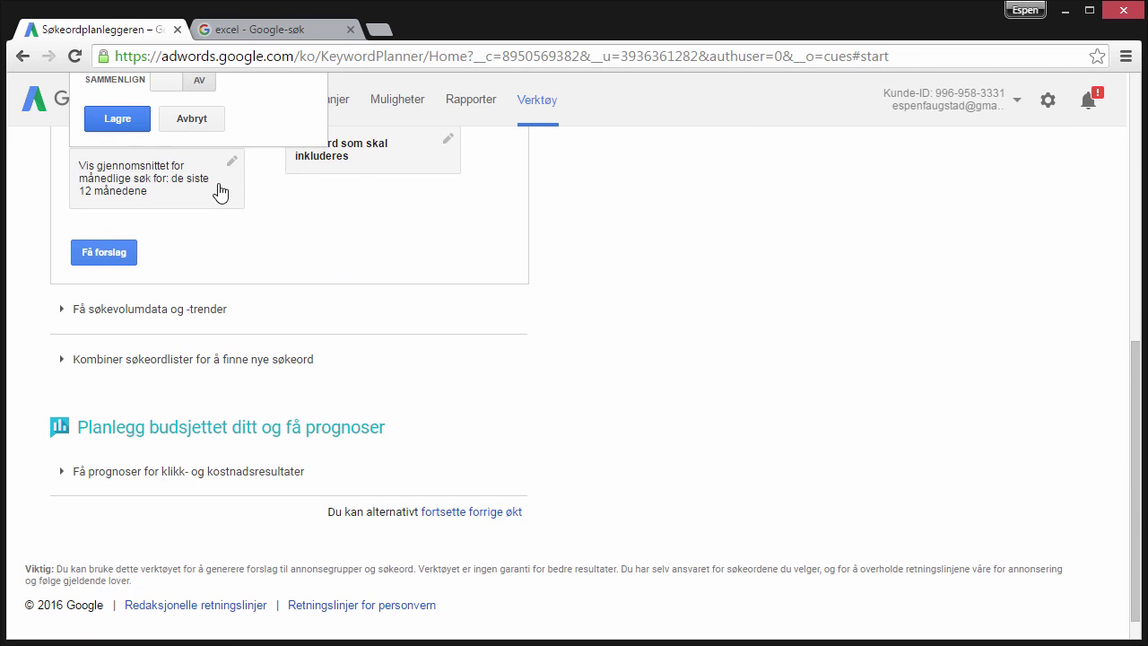
pyautogui.click(794, 353)
# Get keyword suggestions for the entered product
pyautogui.scroll(5, 794, 353)
pyautogui.scroll(-2, 469, 440)
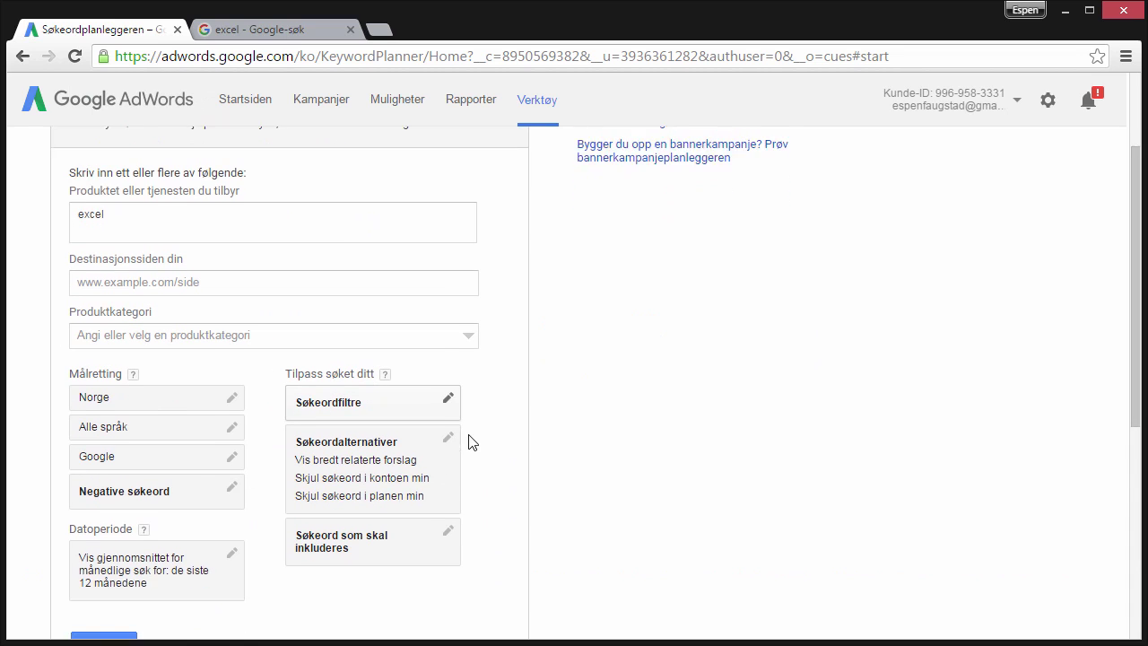
pyautogui.click(95, 529)
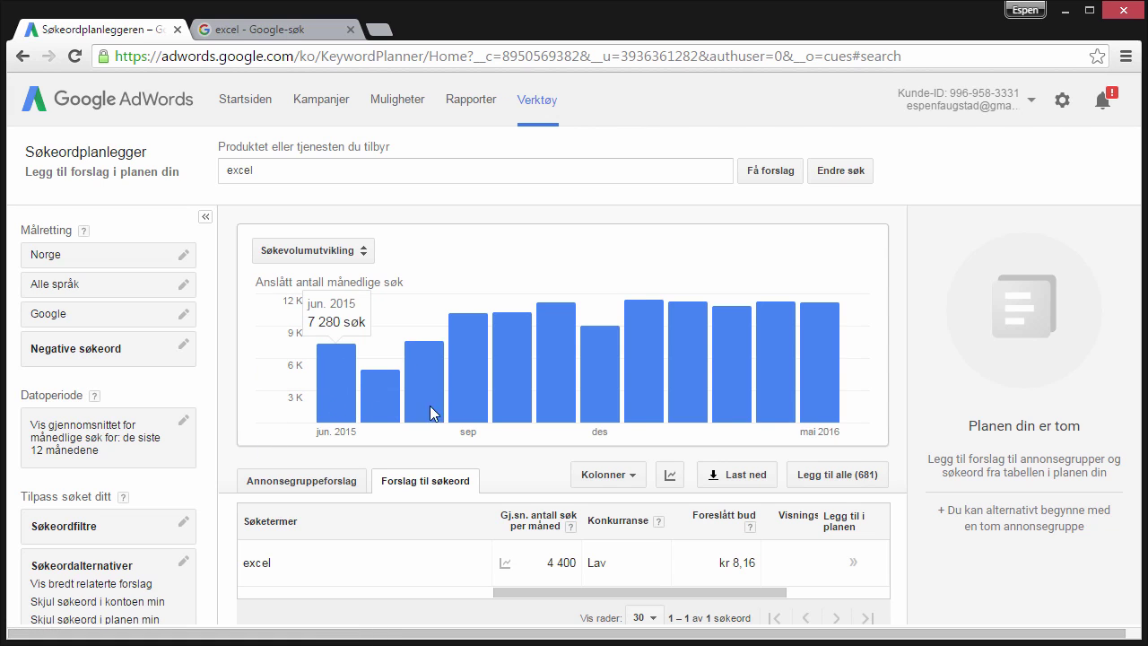
# Look over the available chart views and examine the suggested keywords with their monthly searches, competition and bids
pyautogui.click(310, 250)
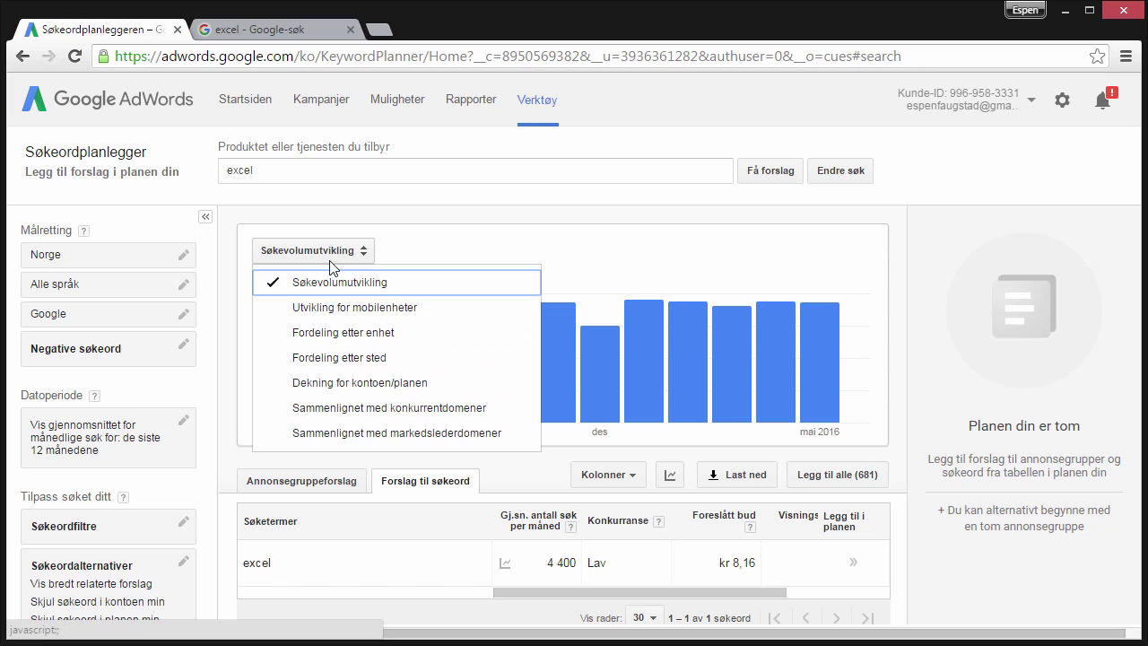
pyautogui.click(331, 263)
pyautogui.scroll(-3, 246, 367)
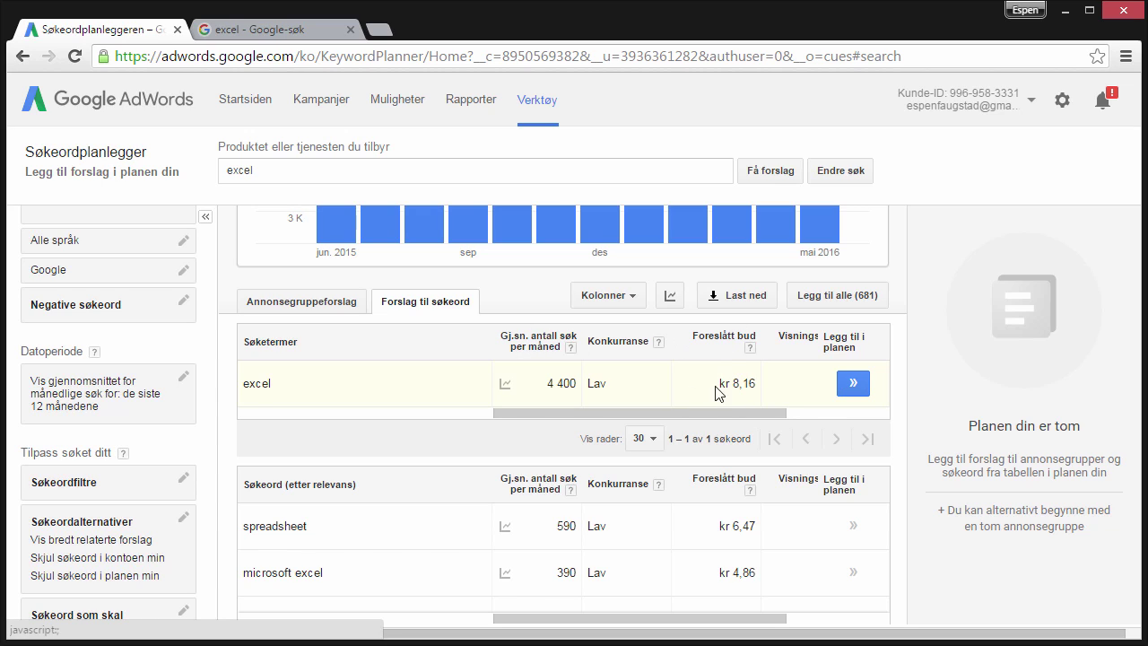
pyautogui.scroll(-1, 248, 410)
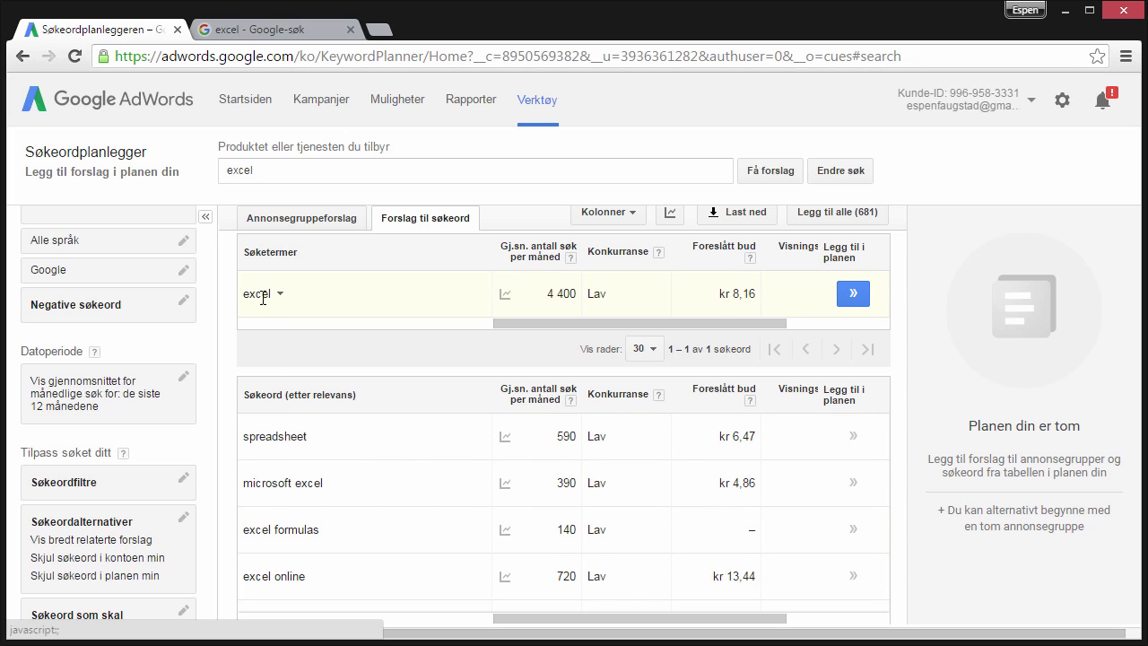
pyautogui.scroll(-1, 358, 440)
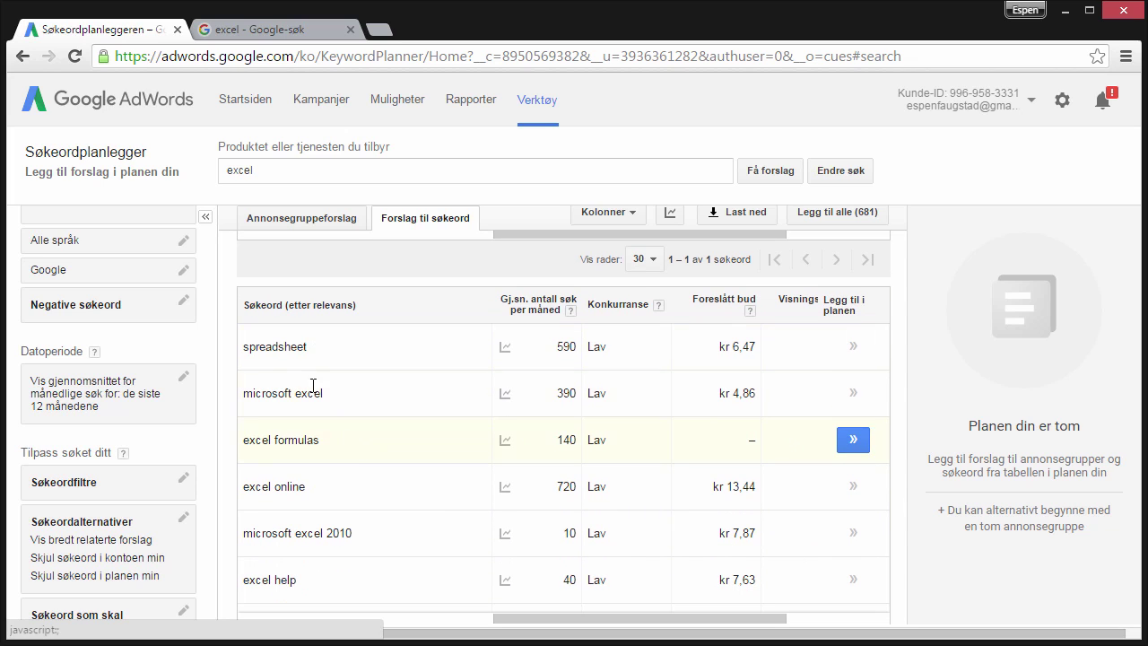
pyautogui.scroll(-1, 278, 538)
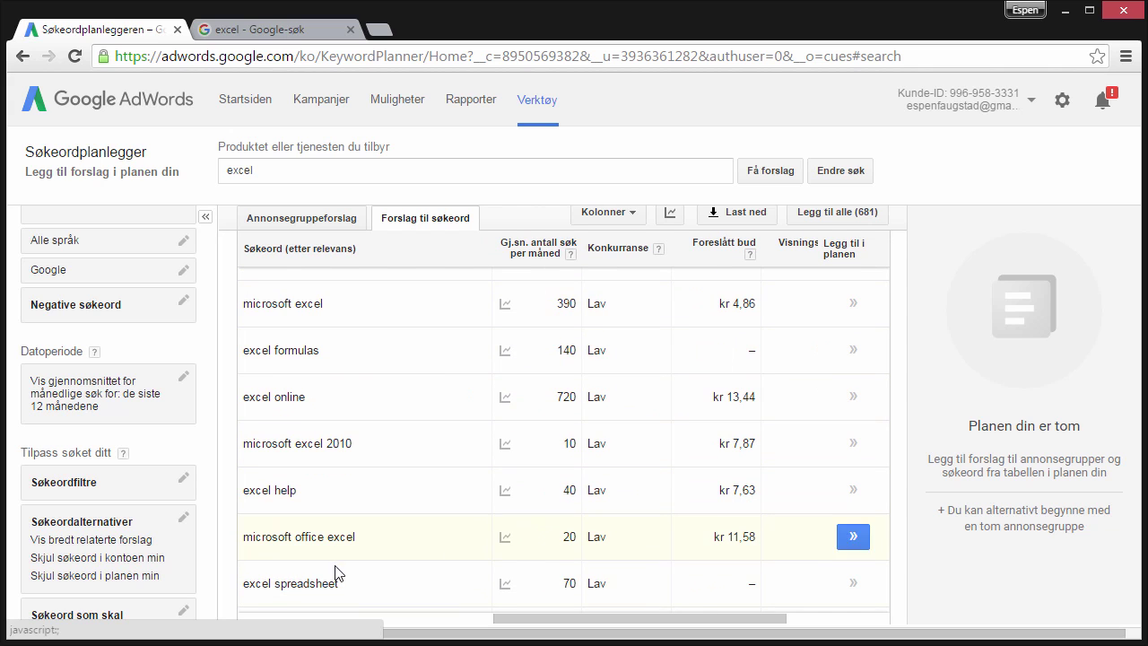
pyautogui.scroll(-3, 287, 374)
pyautogui.scroll(3, 287, 374)
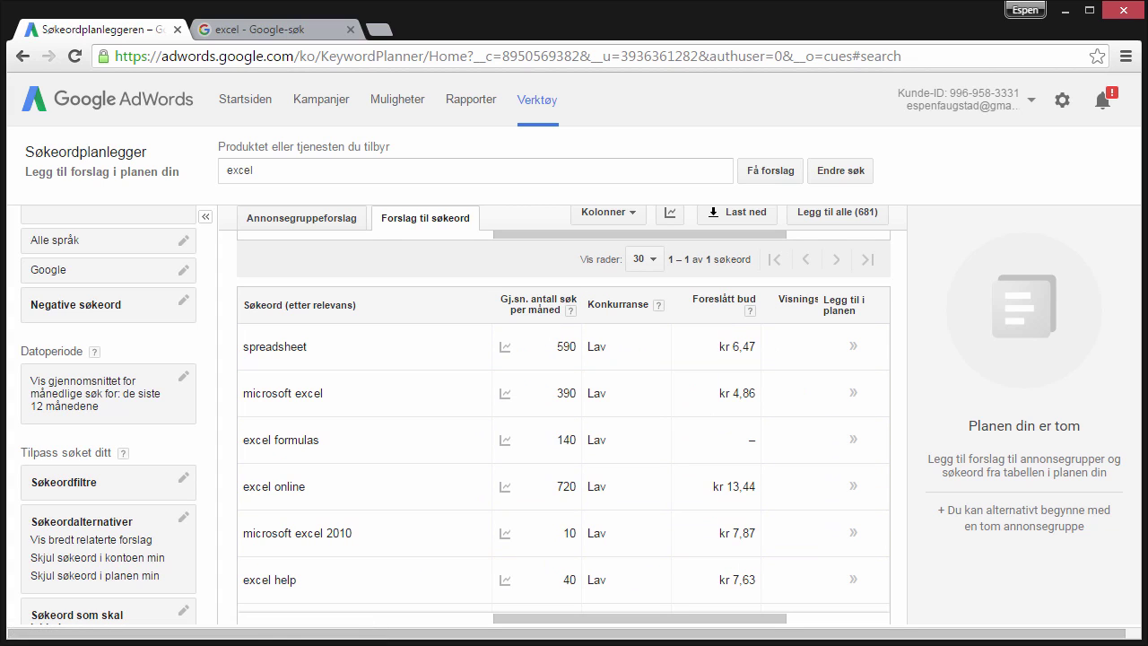
# Sort the keyword suggestions by average monthly searches, highest first, and read through the list
pyautogui.click(535, 309)
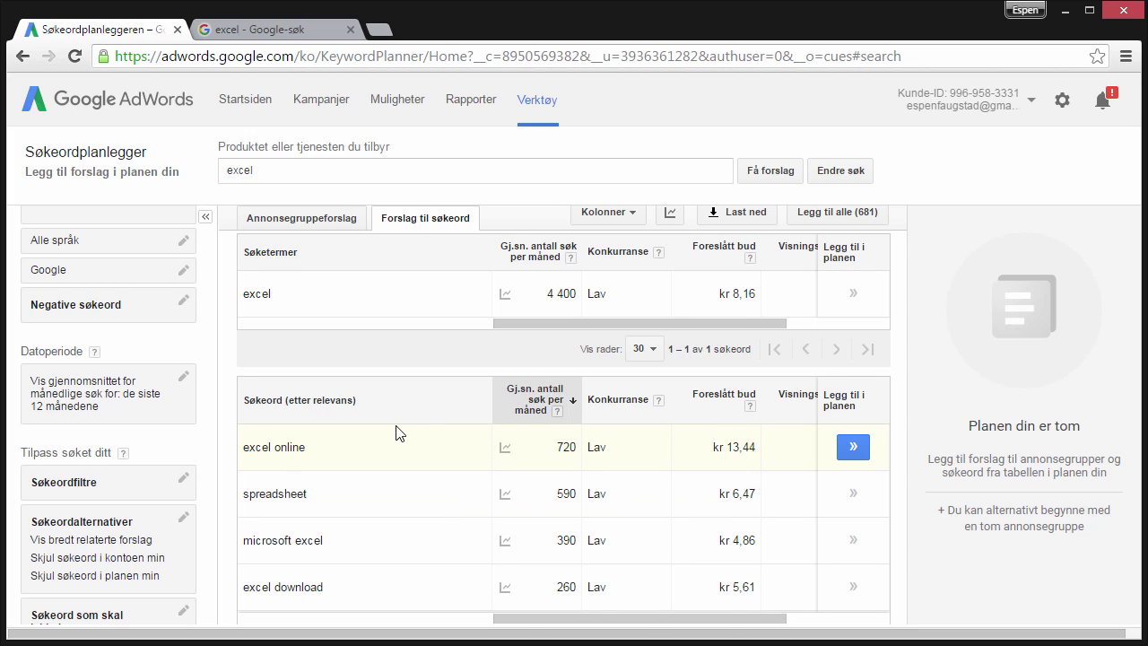
pyautogui.scroll(-1, 397, 430)
pyautogui.scroll(-1, 405, 510)
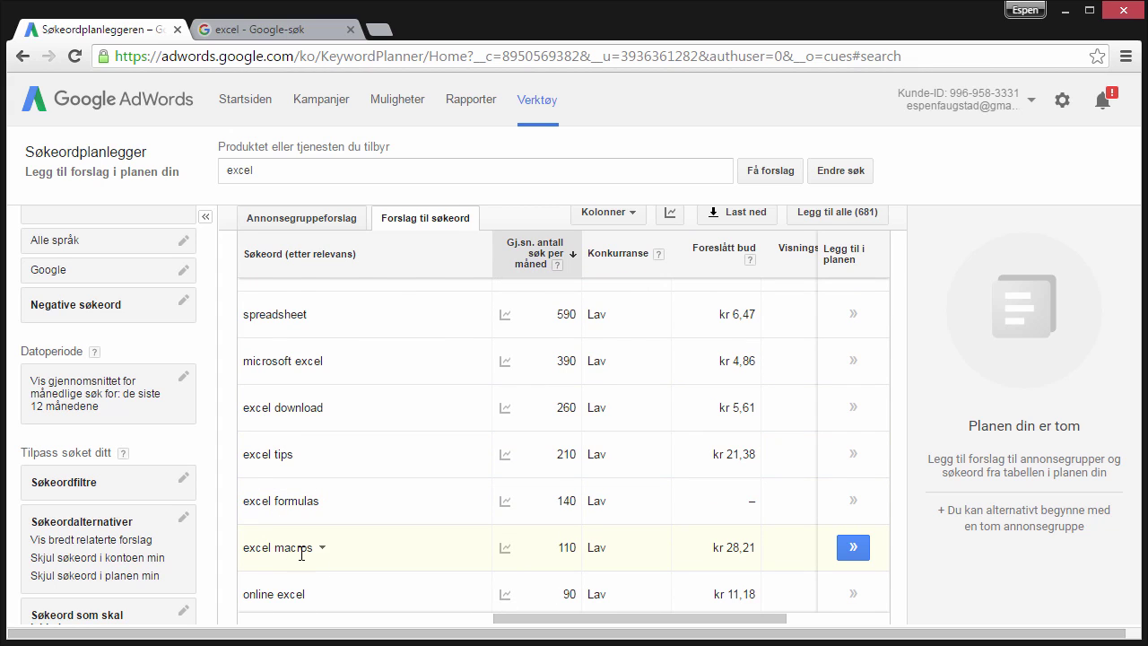
pyautogui.scroll(-2, 309, 547)
pyautogui.scroll(-3, 299, 486)
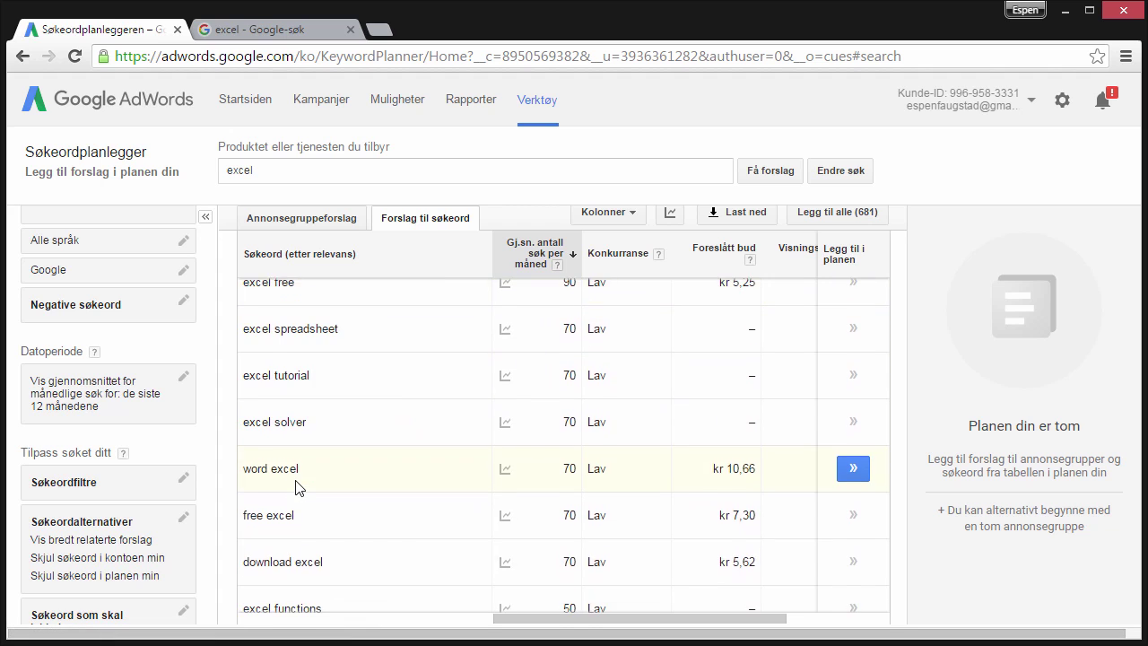
pyautogui.scroll(-1, 299, 486)
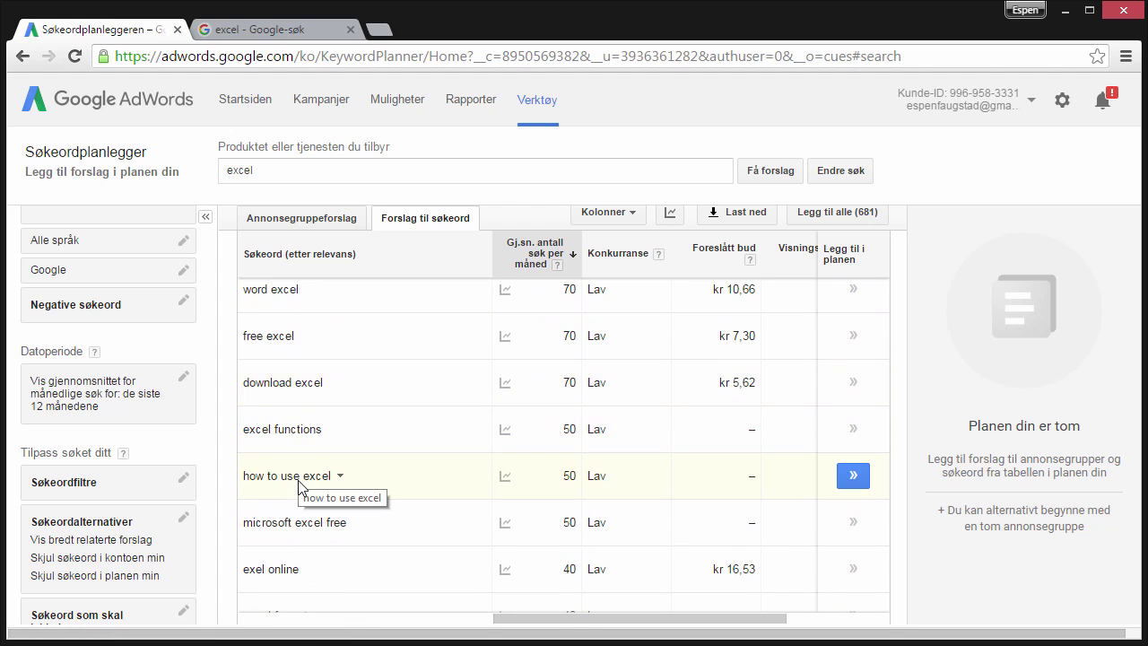
pyautogui.scroll(-3, 298, 487)
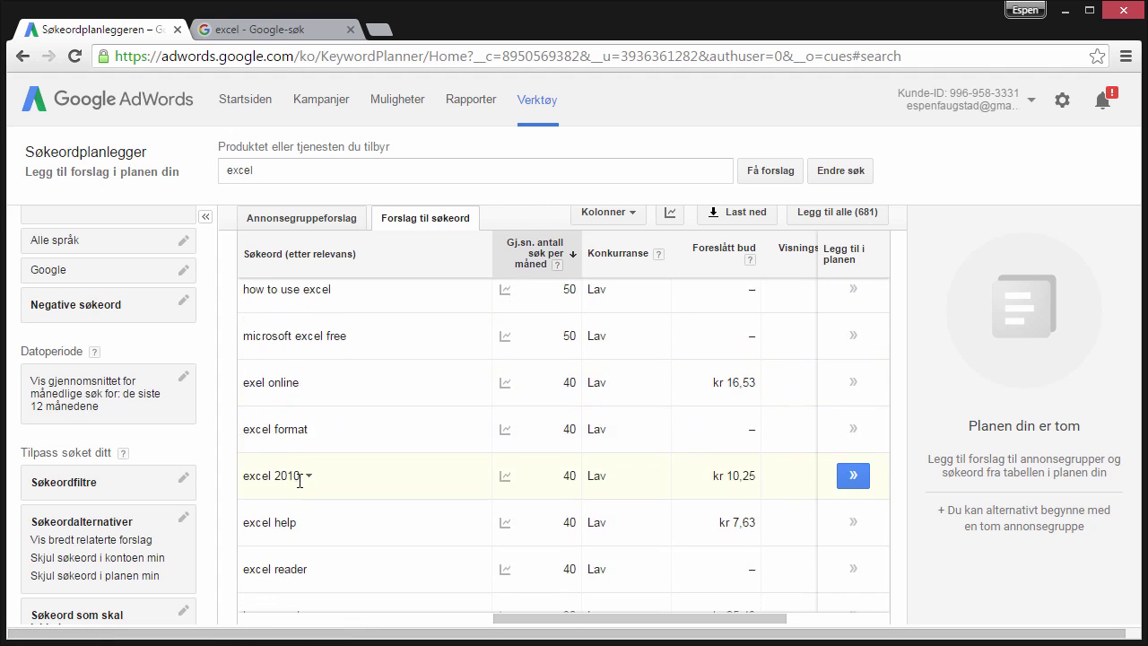
pyautogui.scroll(-1, 299, 480)
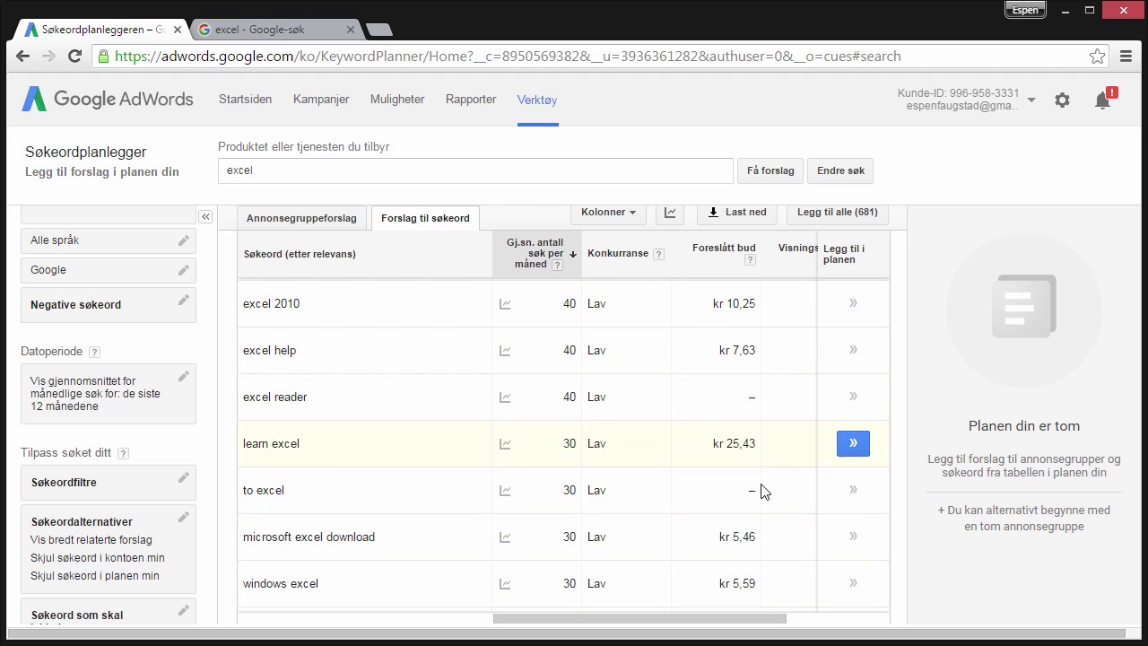
pyautogui.scroll(5, 439, 439)
pyautogui.scroll(1, 440, 444)
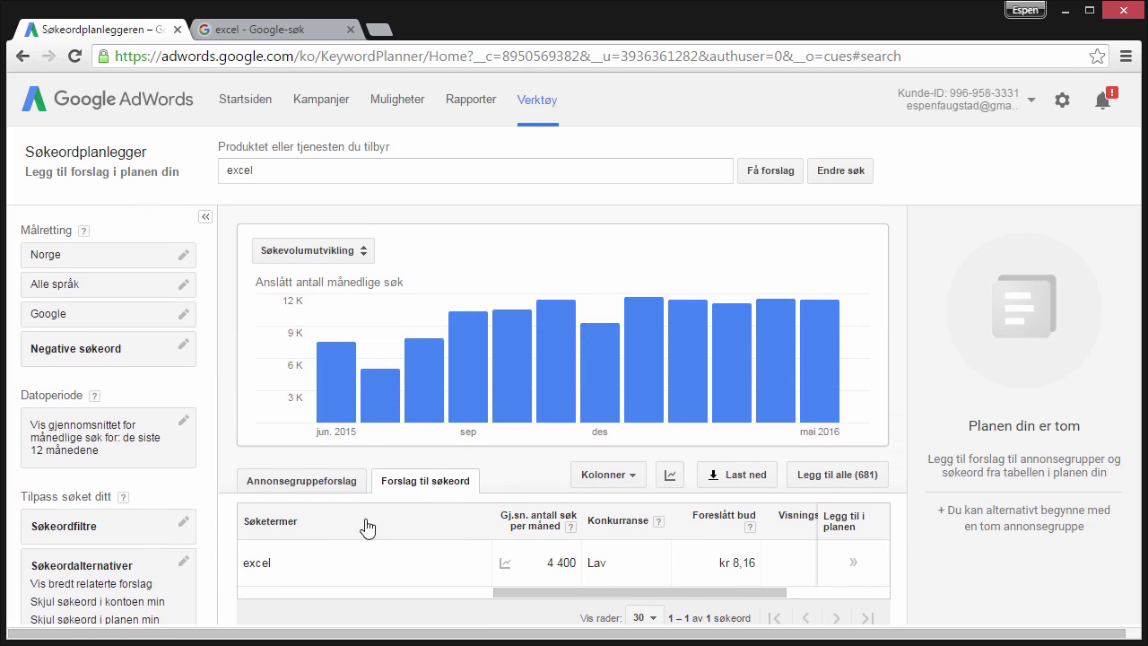
# Show the ad group suggestions for excel and examine their search volume, competition and suggested bids
pyautogui.click(291, 484)
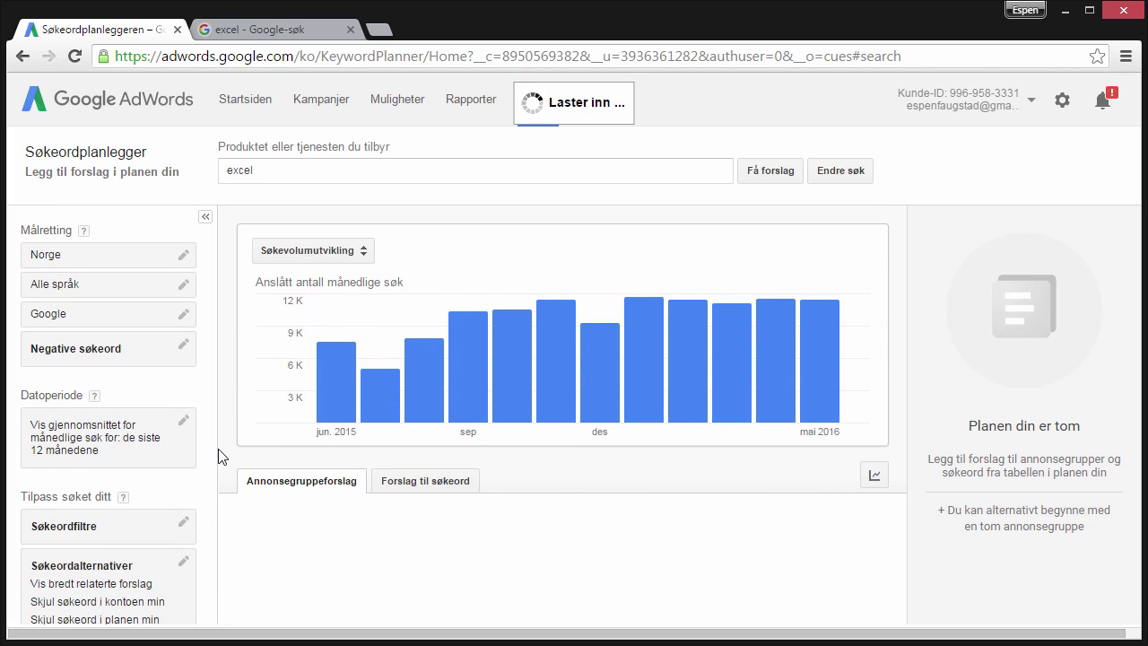
pyautogui.scroll(-2, 218, 448)
pyautogui.scroll(-1, 218, 448)
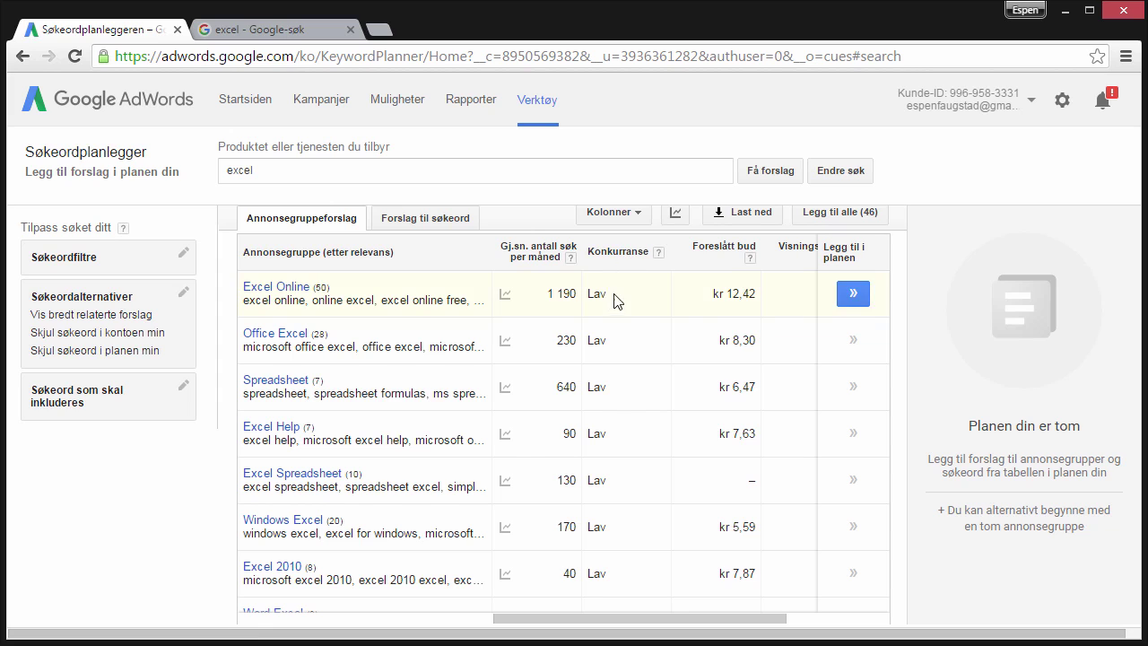
# Open the Excel Online ad group, read through its keywords, and return to the ad group suggestions
pyautogui.click(283, 288)
pyautogui.scroll(-5, 520, 389)
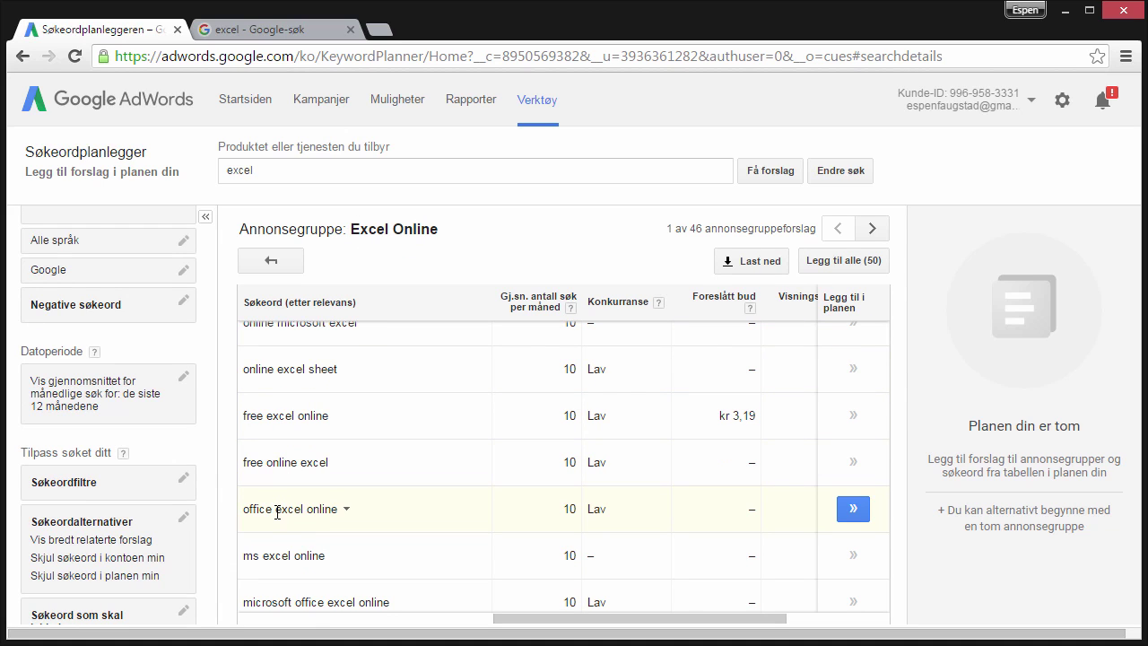
pyautogui.scroll(-3, 296, 516)
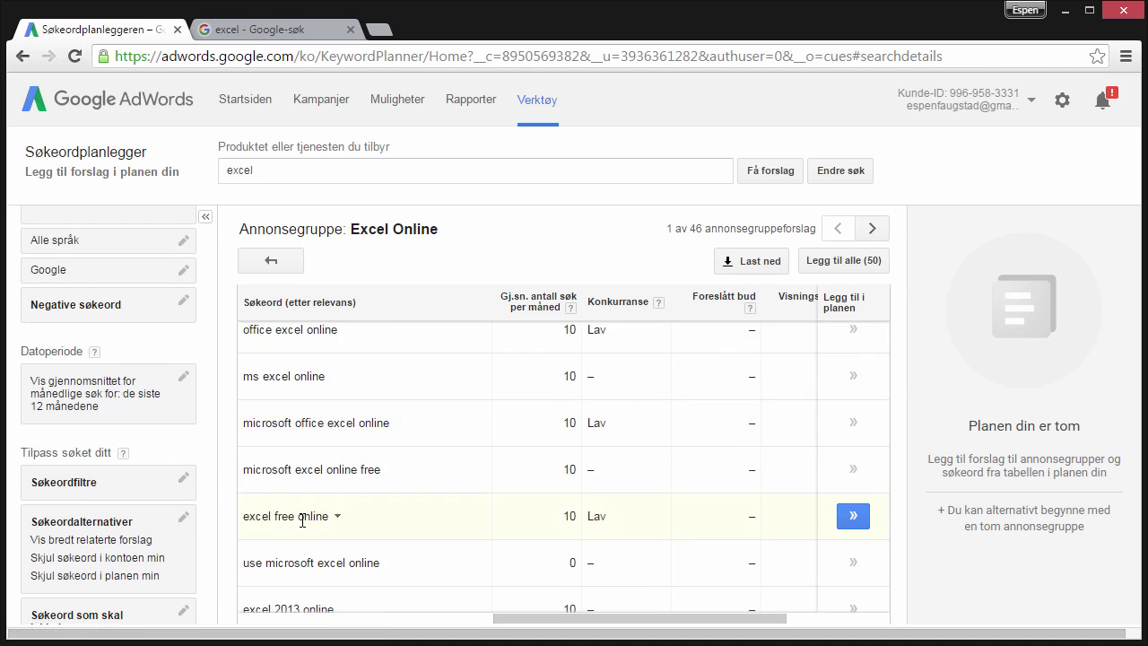
pyautogui.scroll(-3, 296, 536)
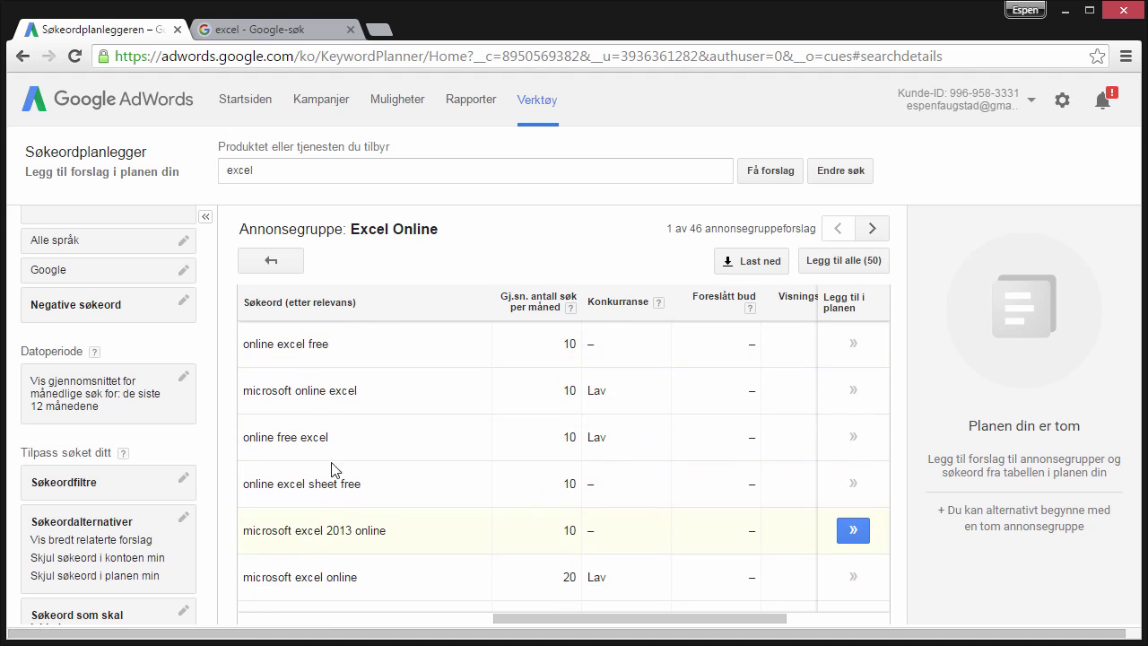
pyautogui.click(258, 261)
# Examine the keywords in the Excel Help ad group and go back to the list of ad groups
pyautogui.scroll(-1, 436, 487)
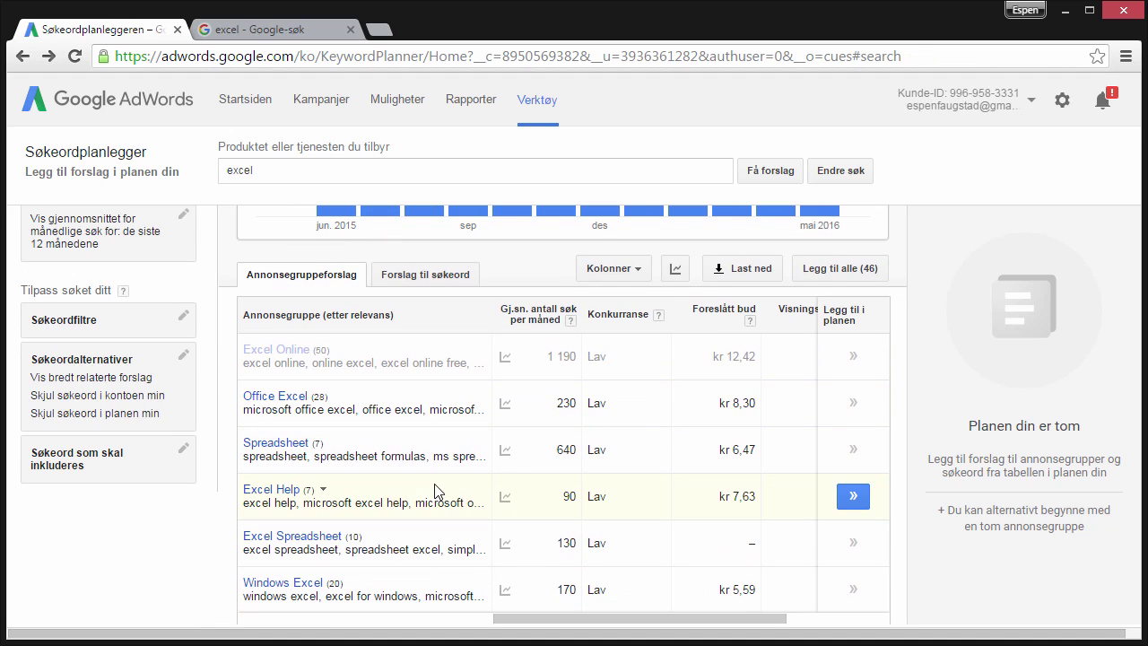
pyautogui.click(272, 489)
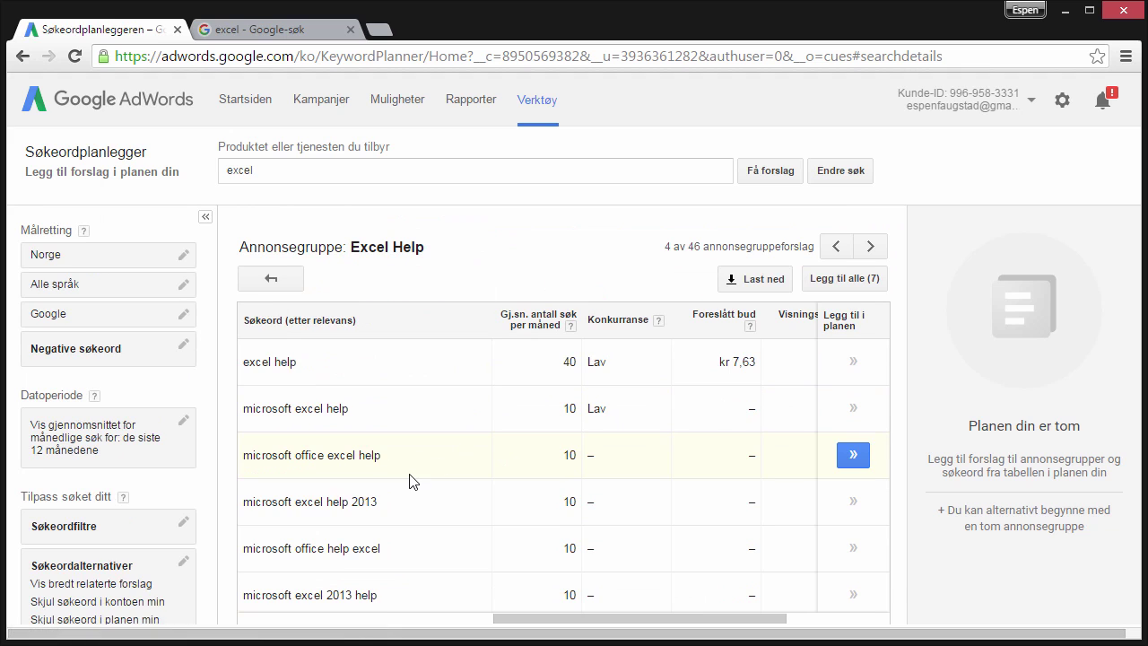
pyautogui.scroll(-2, 408, 479)
pyautogui.scroll(1, 408, 482)
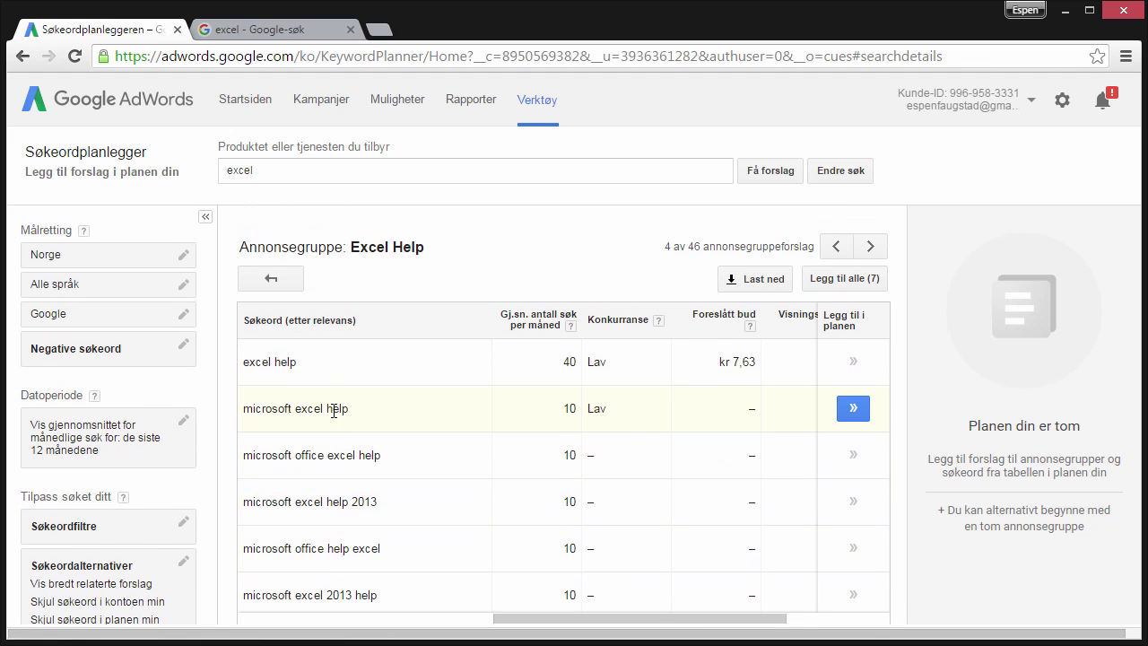
pyautogui.click(271, 278)
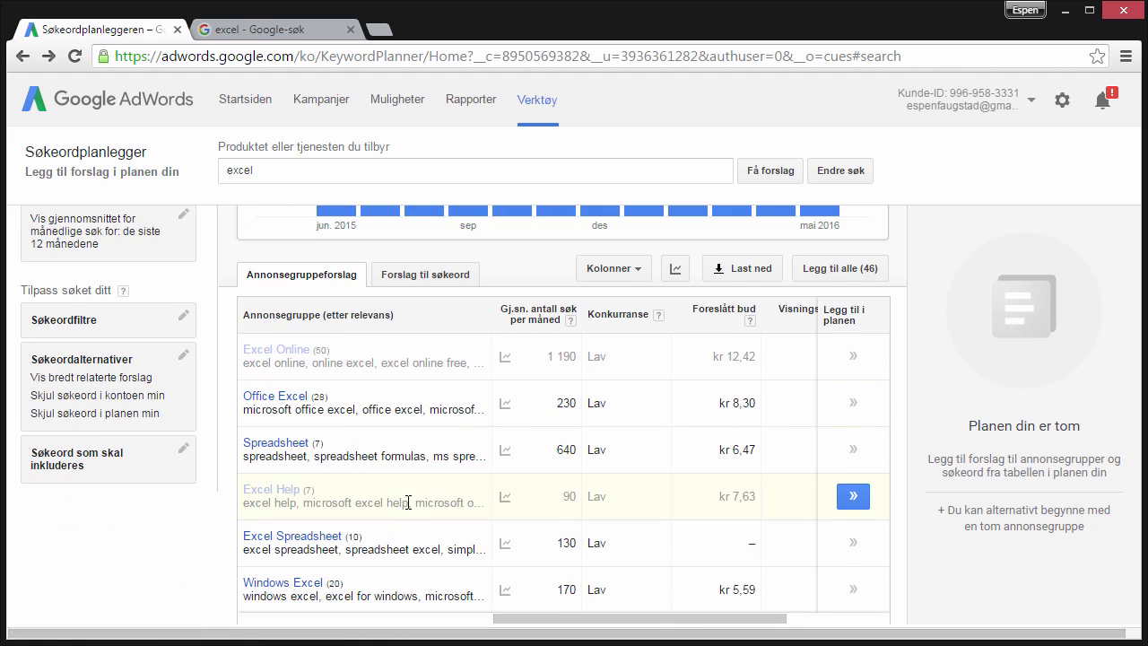
# Look through the keywords of the Using Excel ad group, then return to the search volume overview with the ad group suggestions
pyautogui.scroll(-2, 413, 503)
pyautogui.scroll(-1, 426, 496)
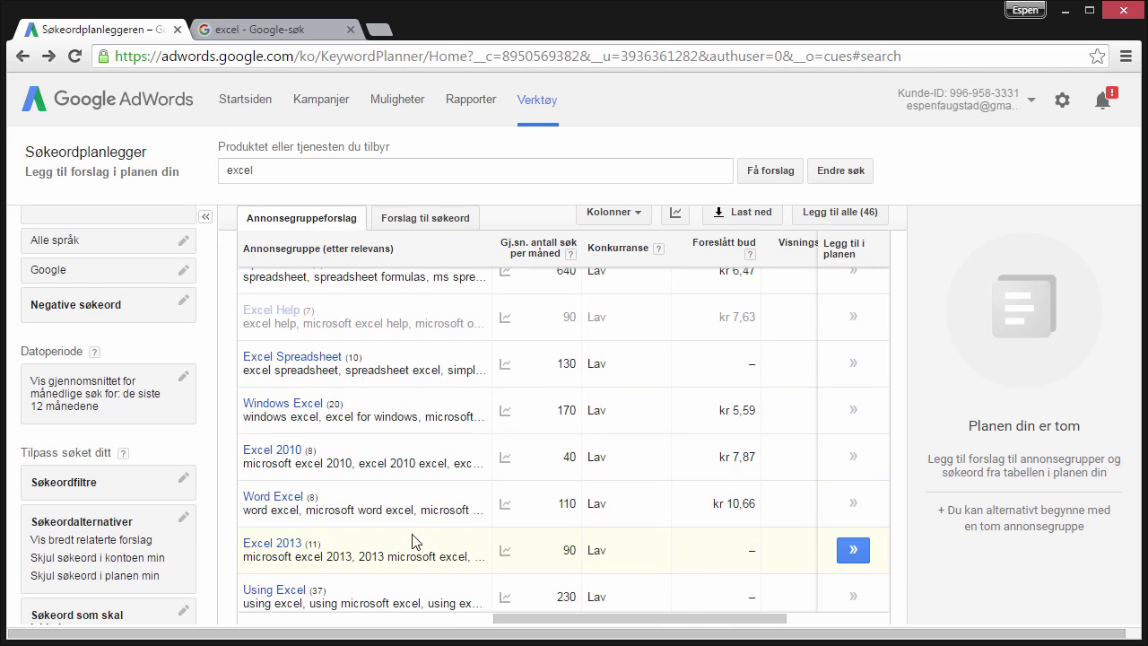
pyautogui.click(269, 589)
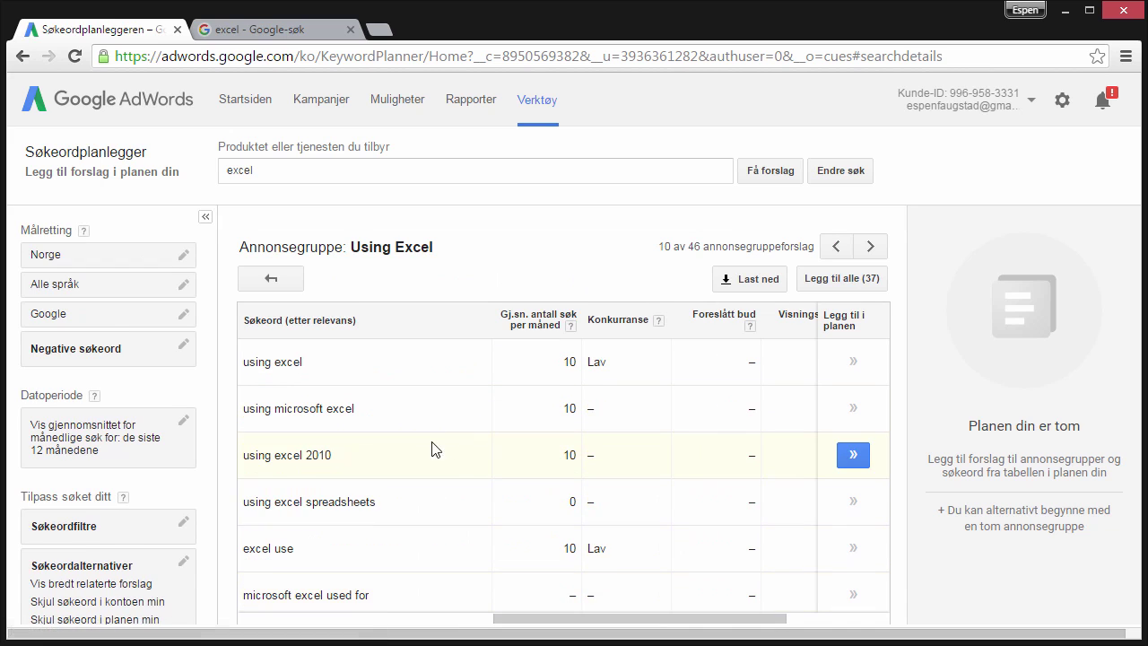
pyautogui.scroll(-2, 415, 454)
pyautogui.scroll(4, 405, 462)
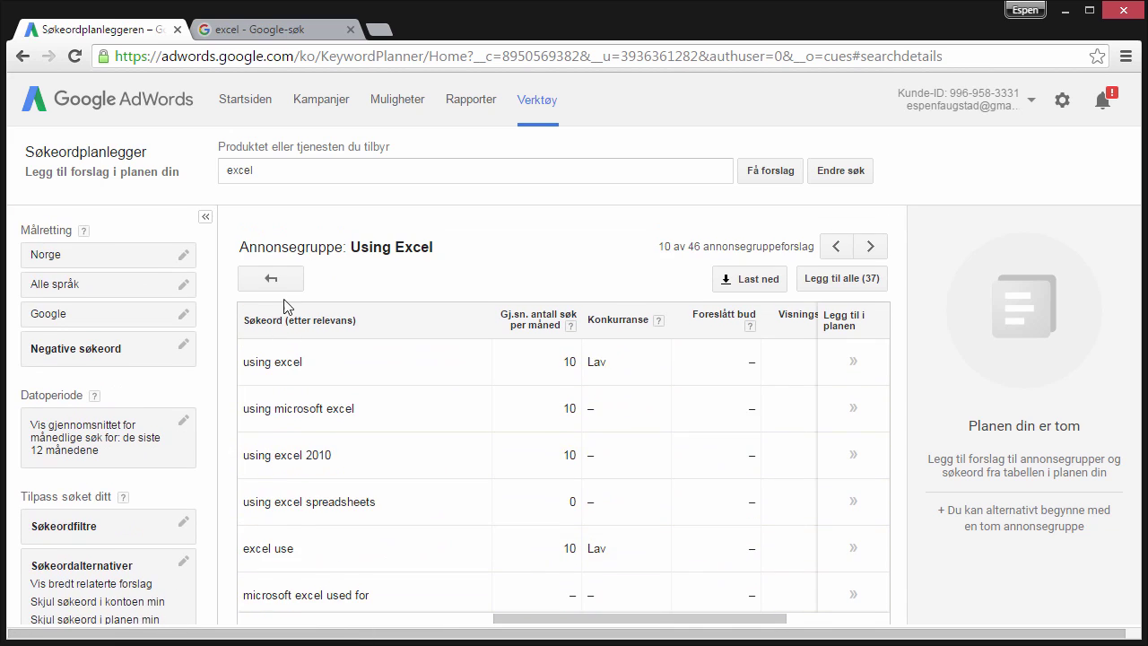
pyautogui.click(273, 274)
pyautogui.scroll(2, 305, 323)
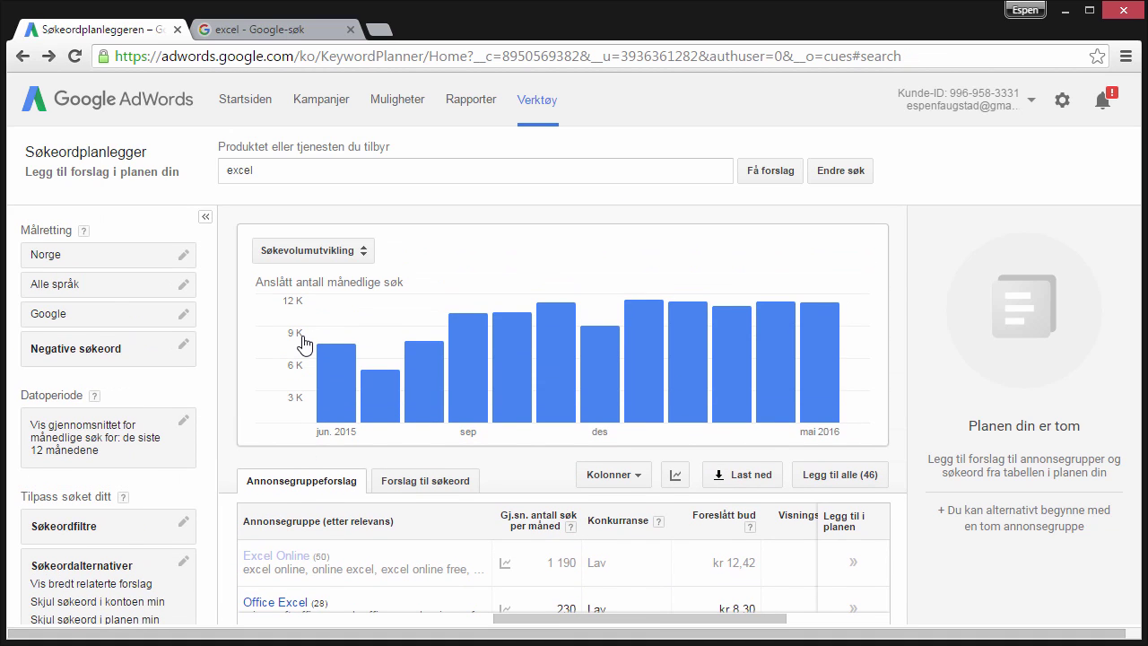